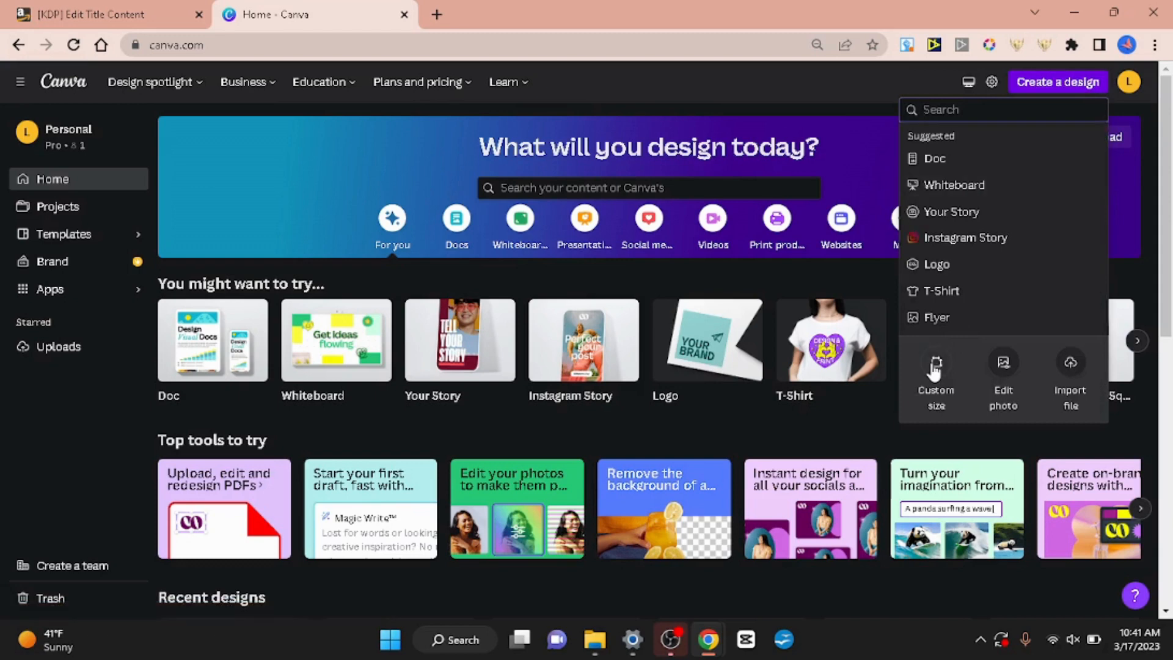
Create a new custom-size design 6 in wide and 9 in high
left_click(934, 367)
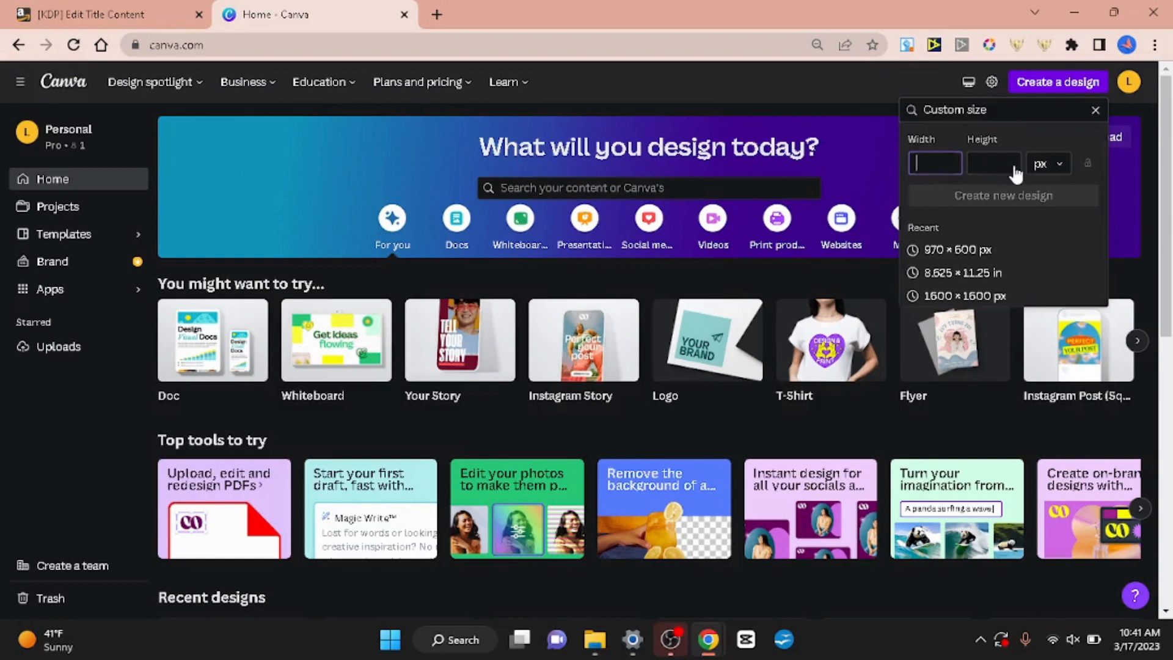
left_click(1054, 170)
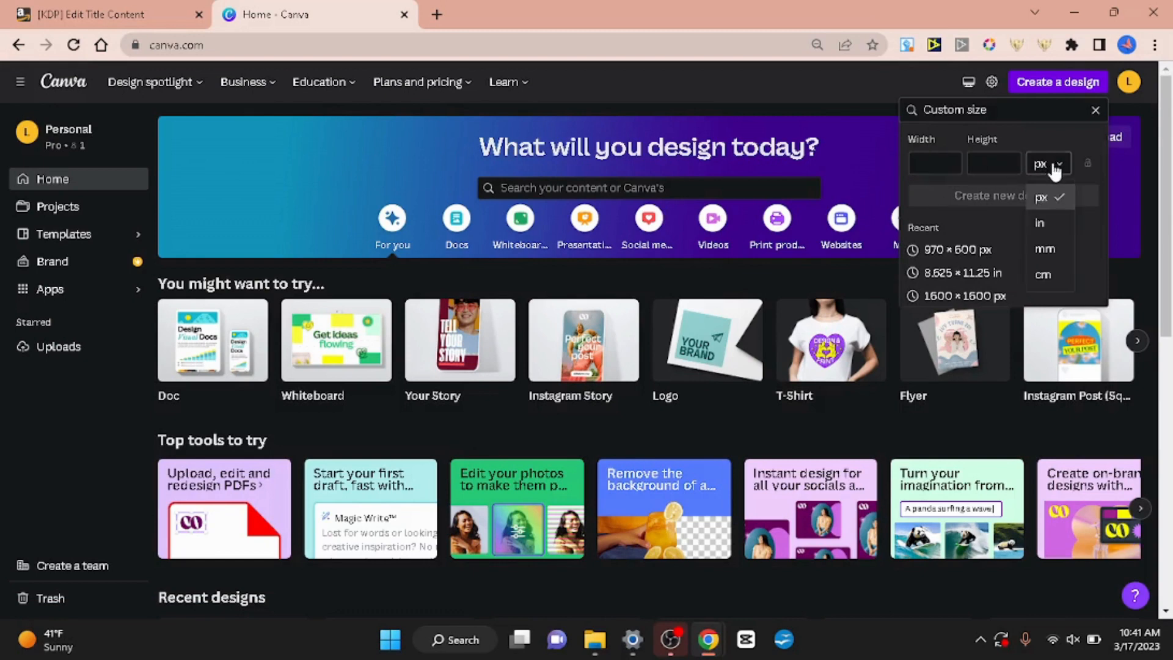
left_click(1040, 224)
left_click(938, 163)
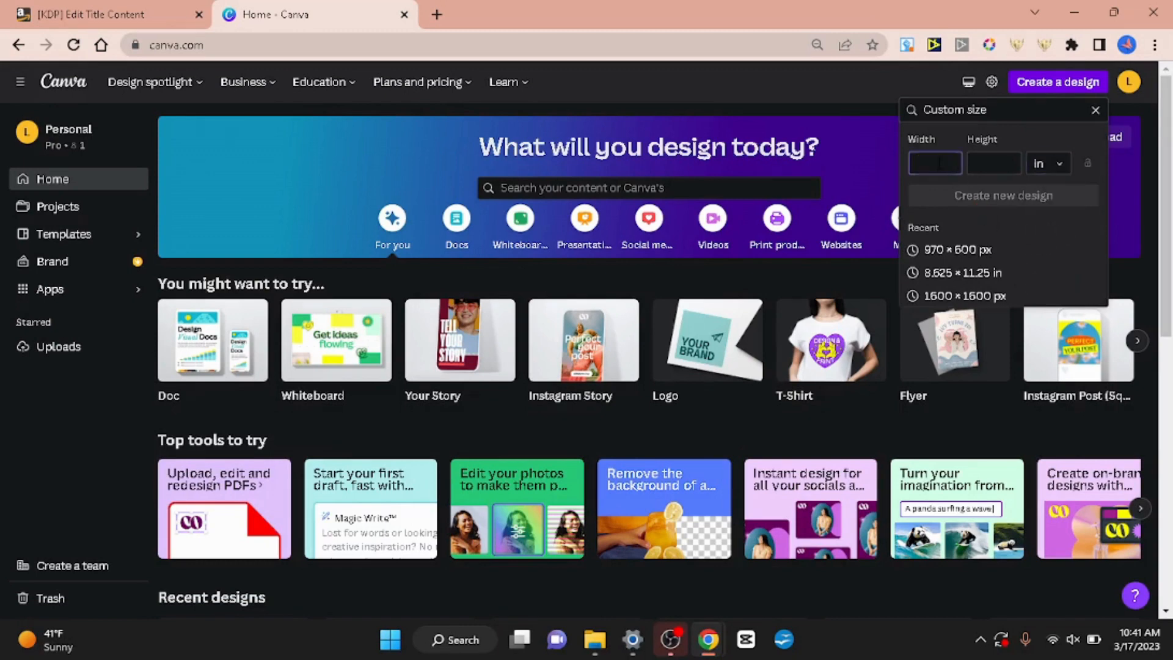
type("6")
left_click(981, 163)
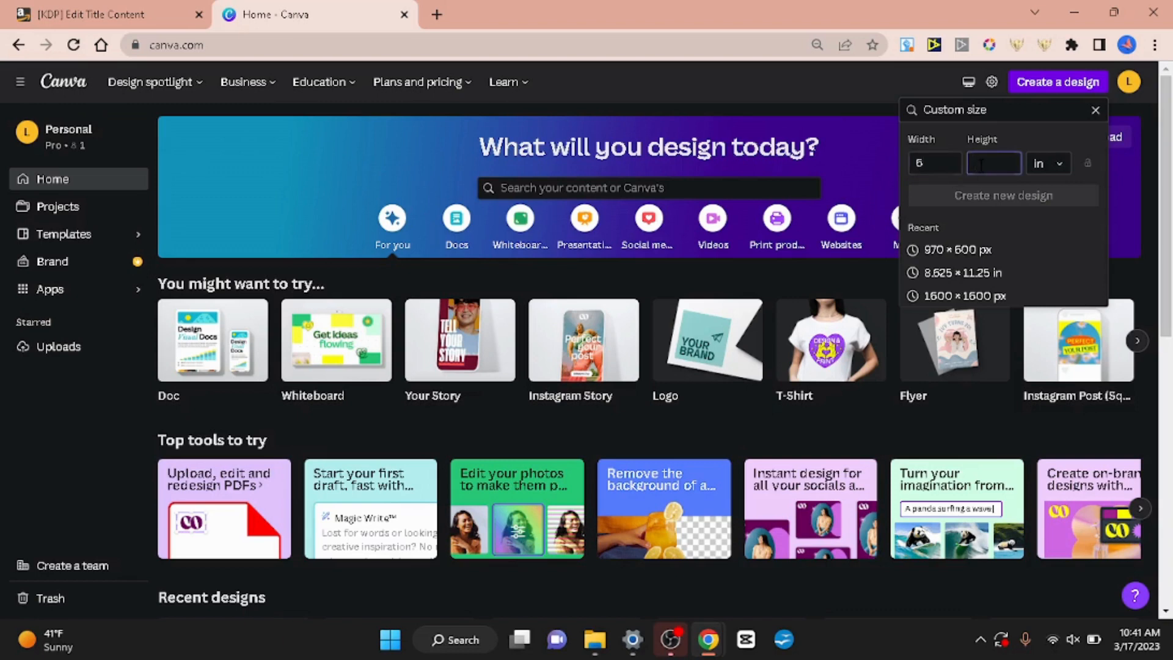
type("9")
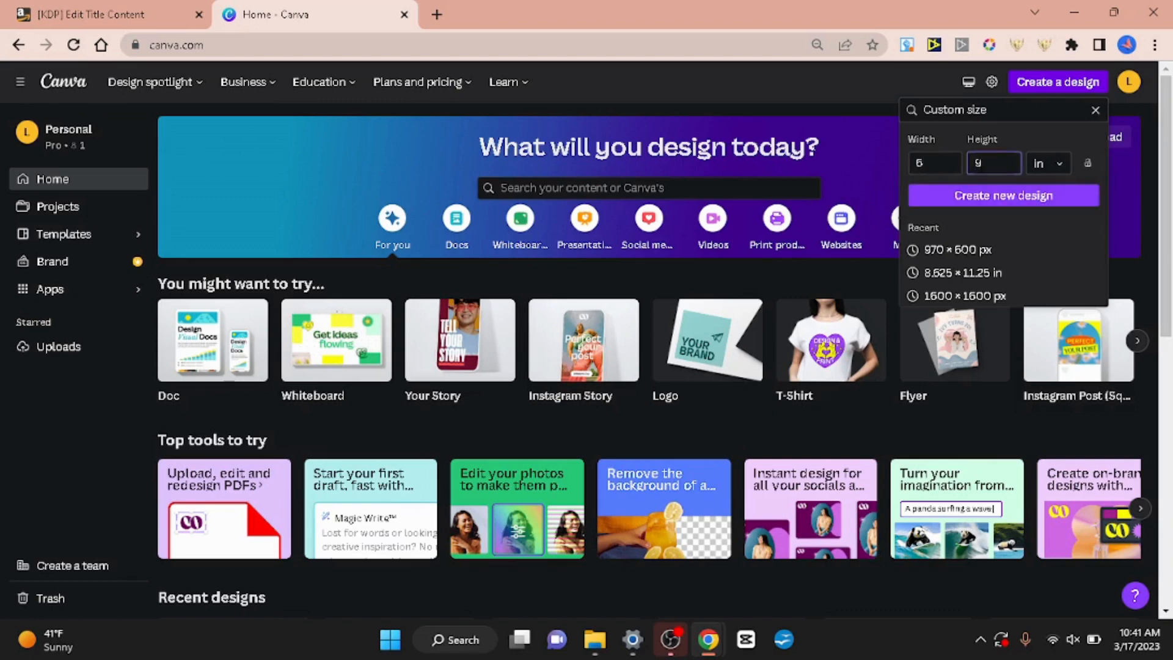
left_click(971, 203)
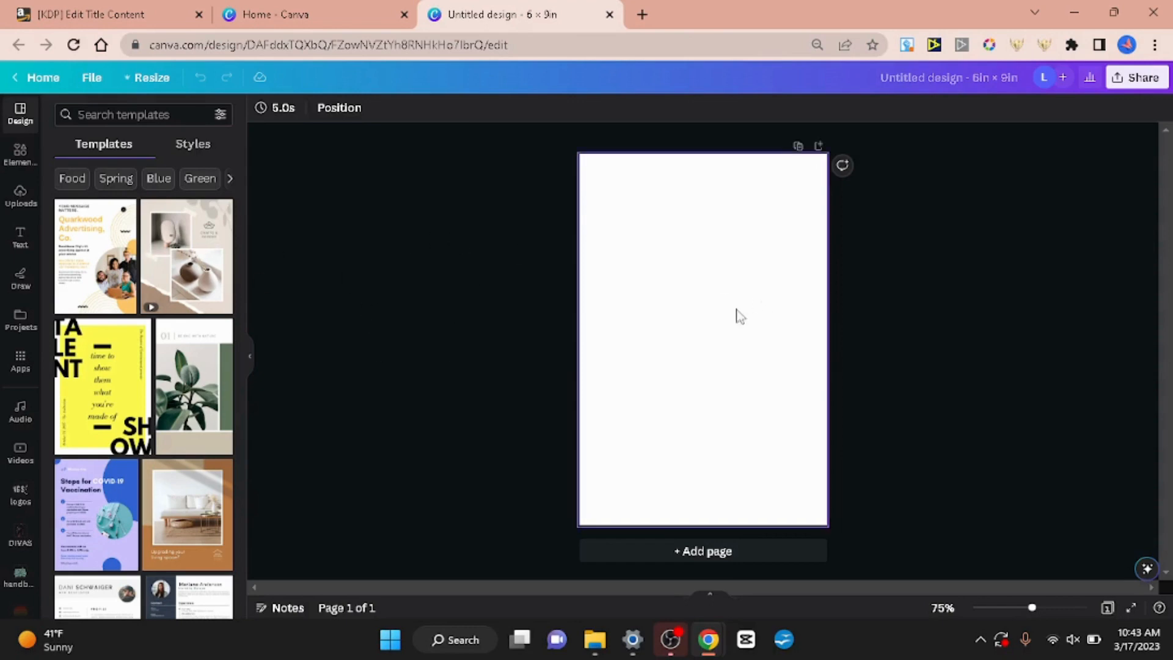
Fill the blank page's background with solid dark green, #006707
left_click(702, 302)
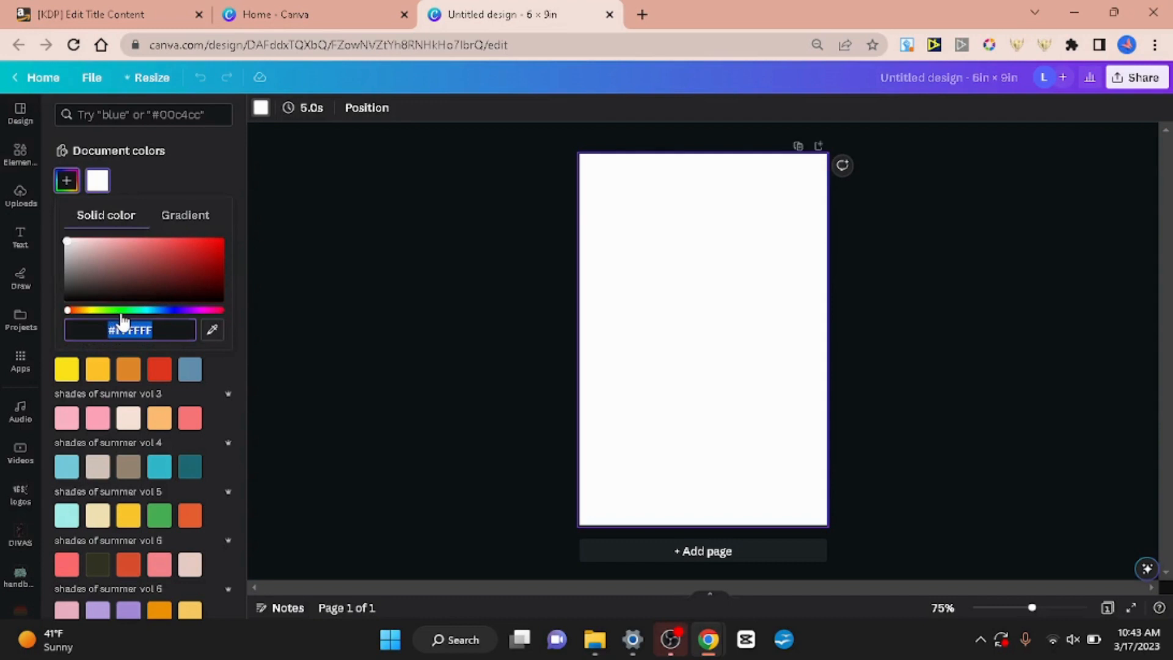
left_click(119, 309)
left_click(216, 248)
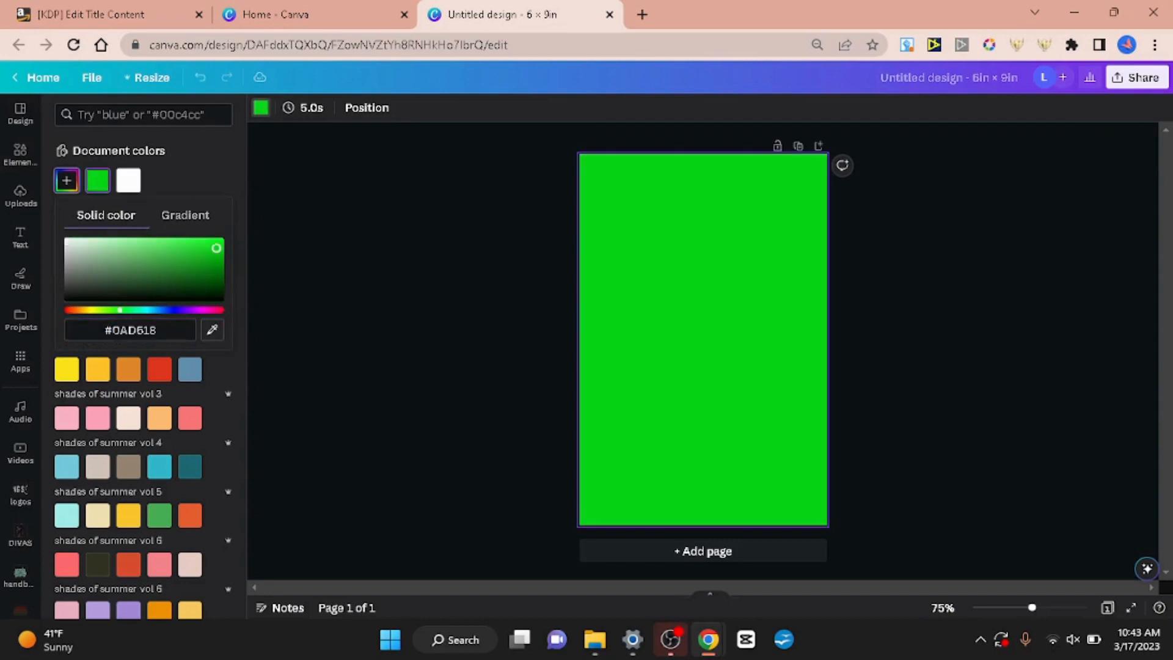
left_click_drag(216, 248, 235, 273)
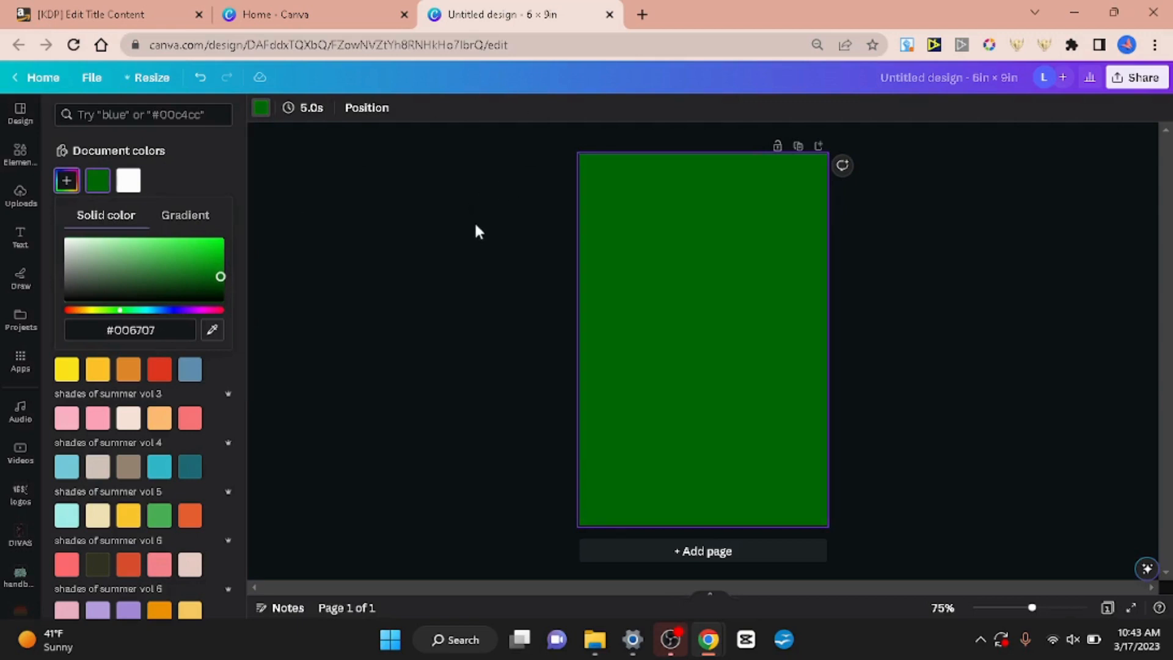
left_click(689, 288)
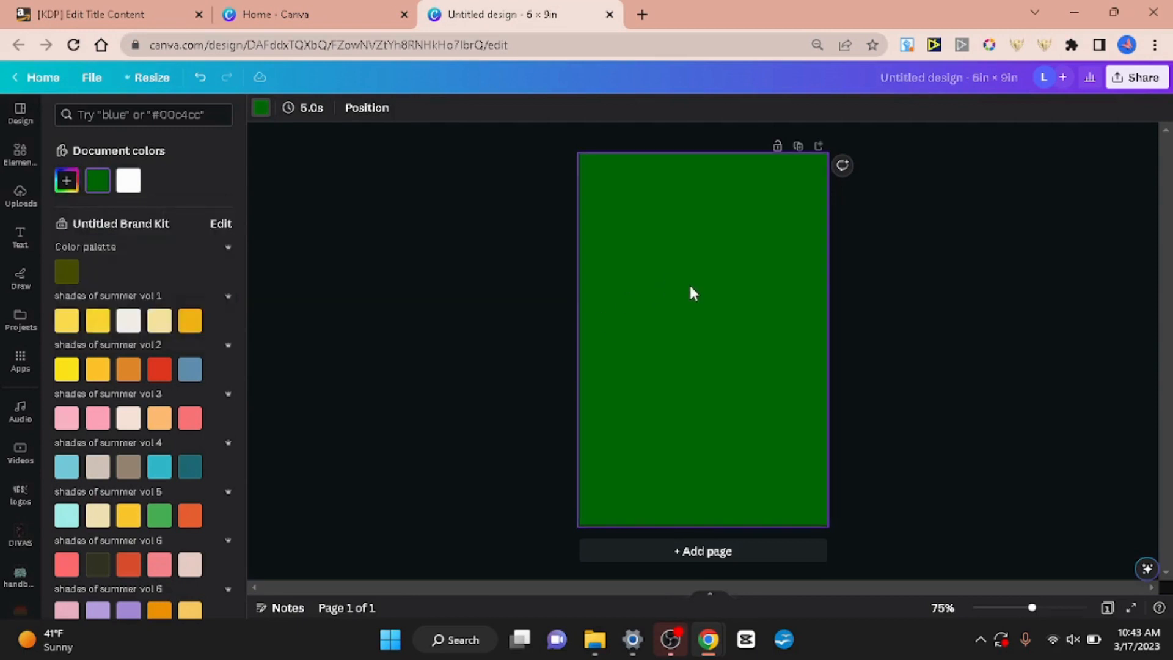
Add a text box reading "BLESSED" at about size 63 and place it in the upper part of the page
left_click(20, 156)
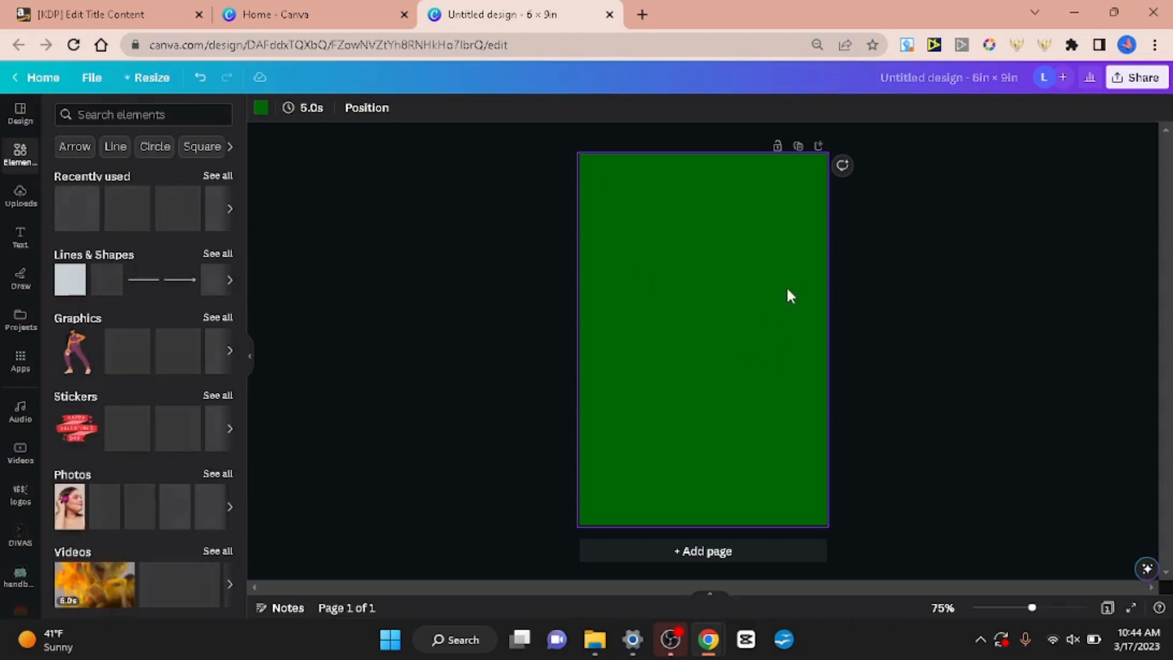
key("t")
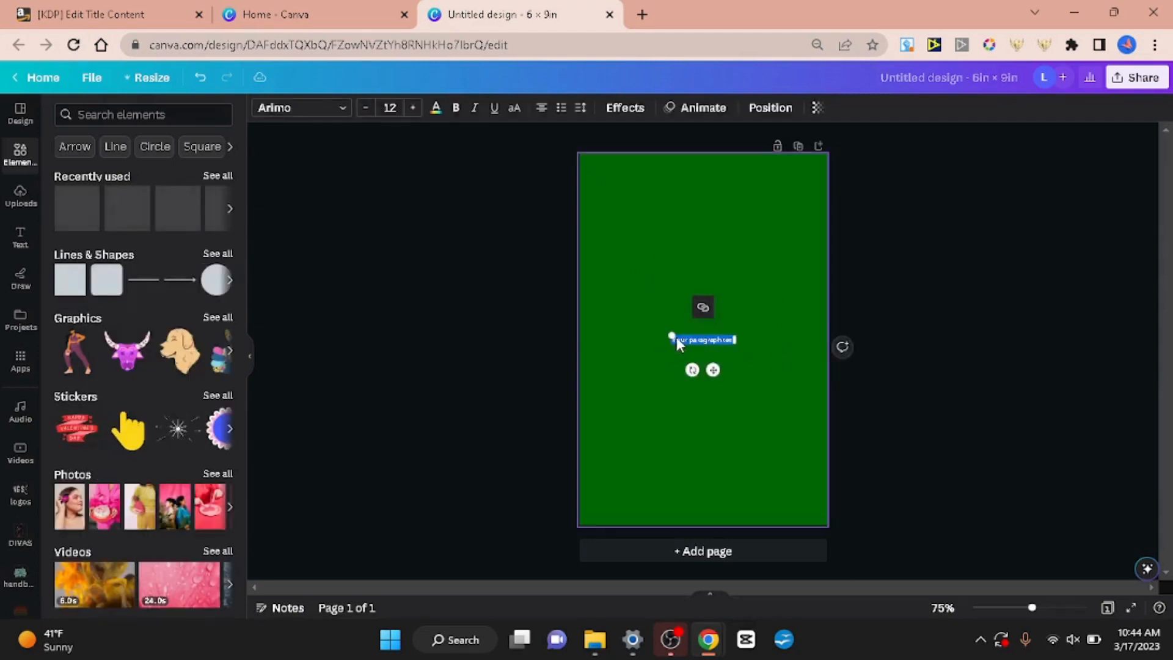
left_click_drag(669, 335, 415, 168)
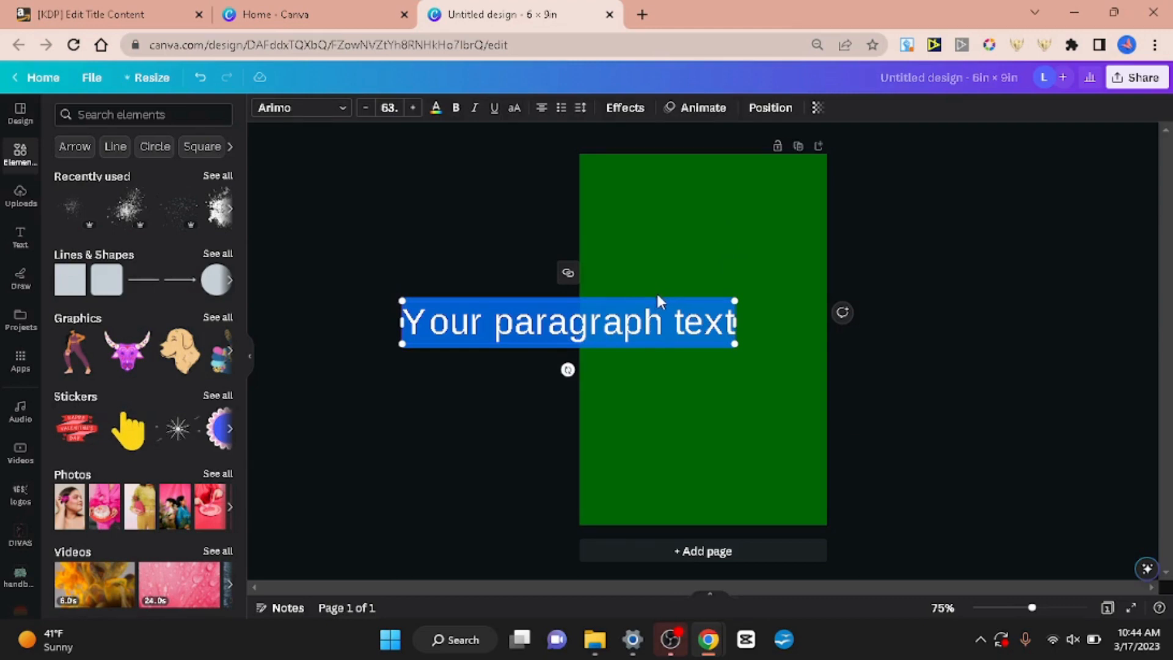
type("BLESSED")
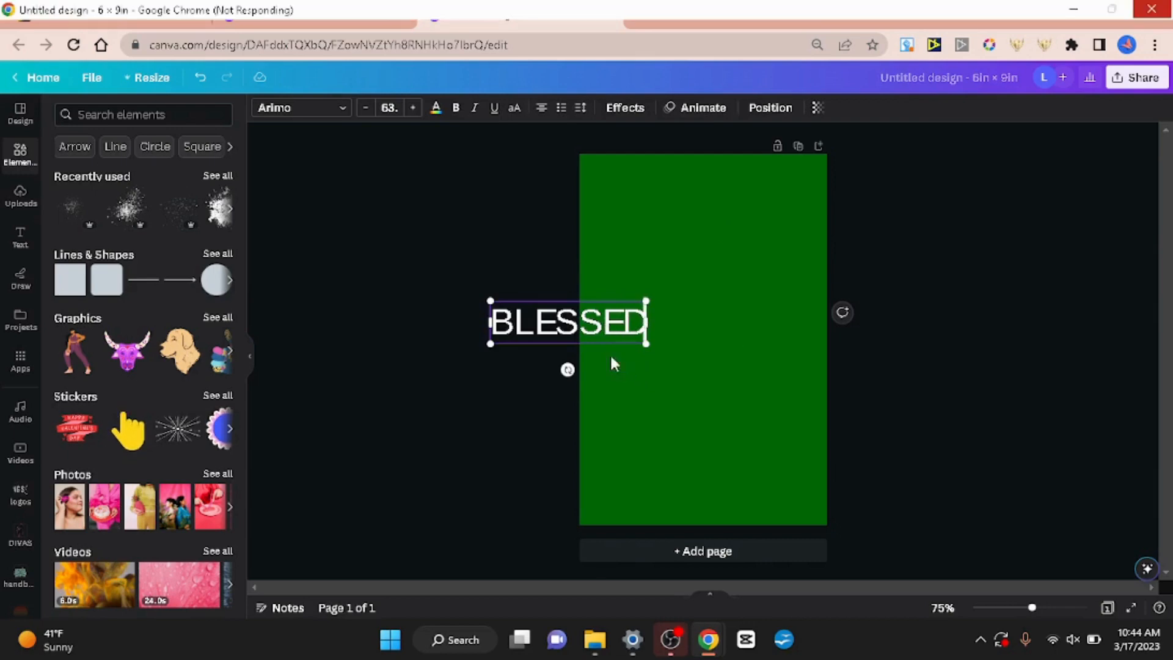
left_click_drag(645, 333, 605, 337)
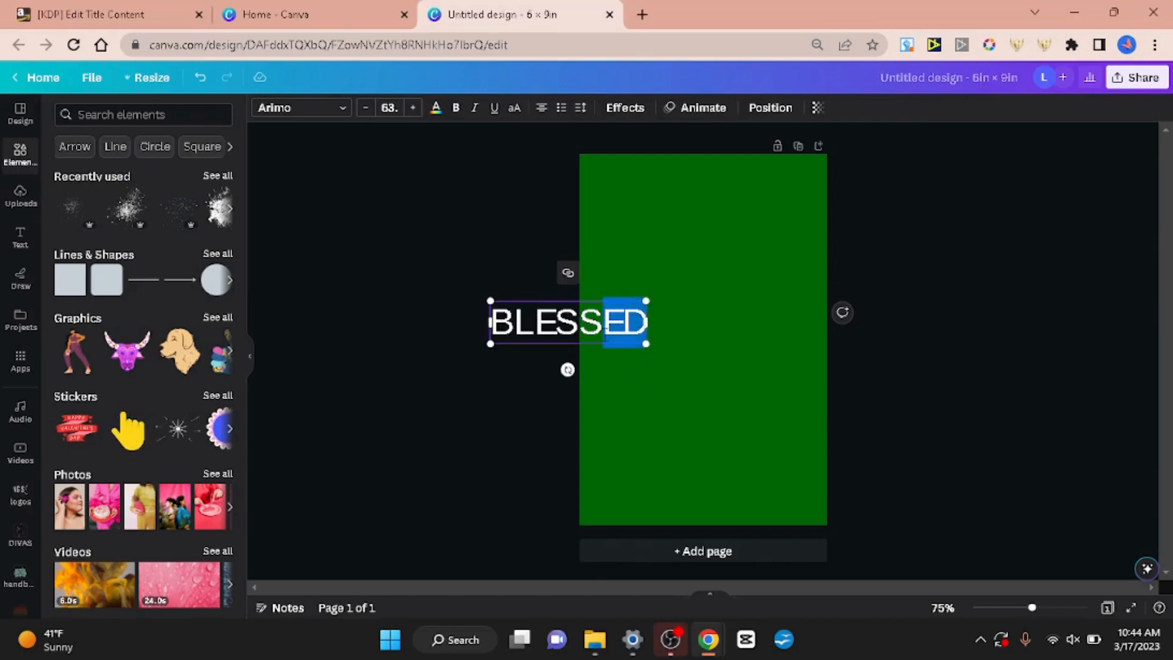
left_click(692, 261)
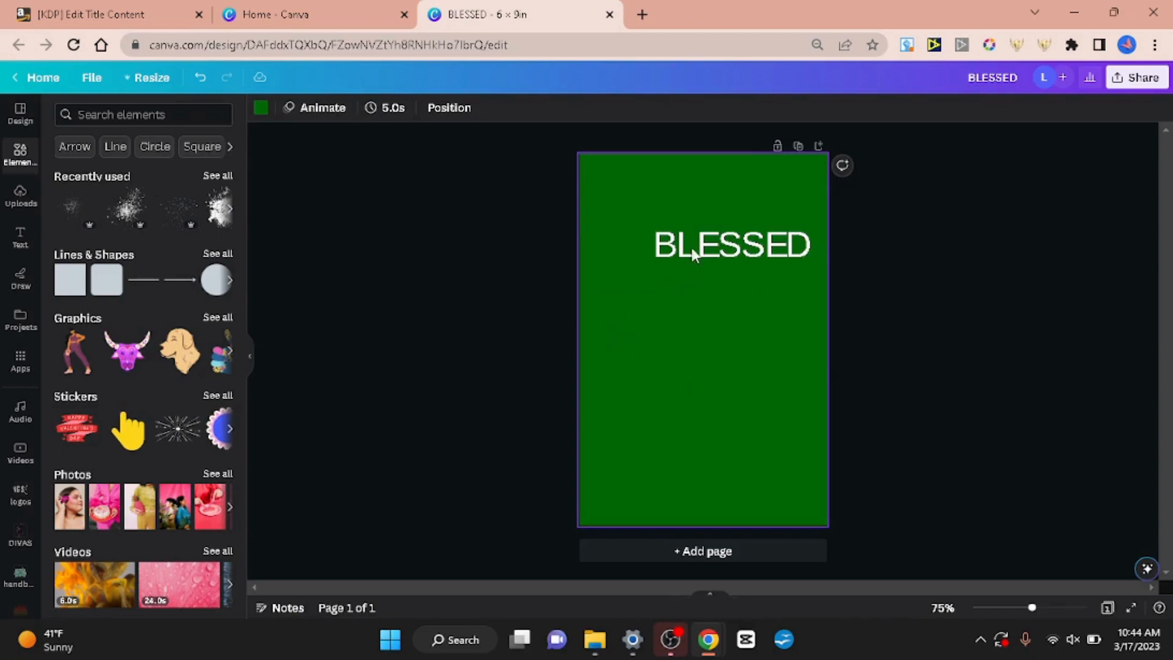
Enlarge the BLESSED text to about size 96 and centre it horizontally near the page's upper edge
left_click(663, 267)
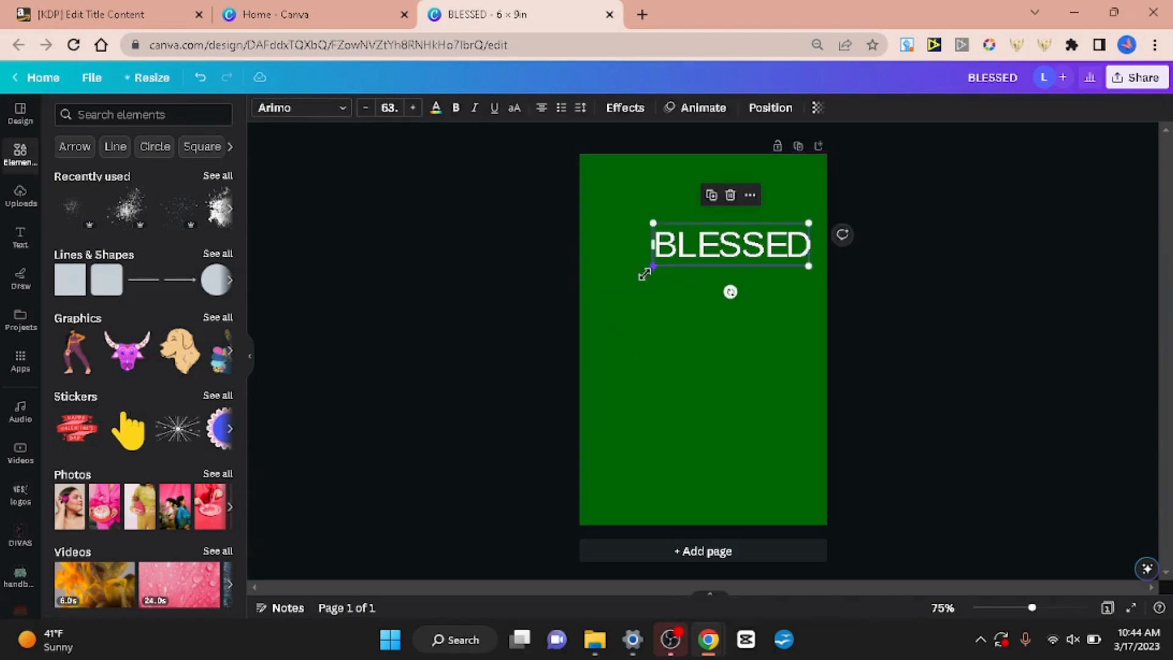
left_click_drag(646, 268, 604, 357)
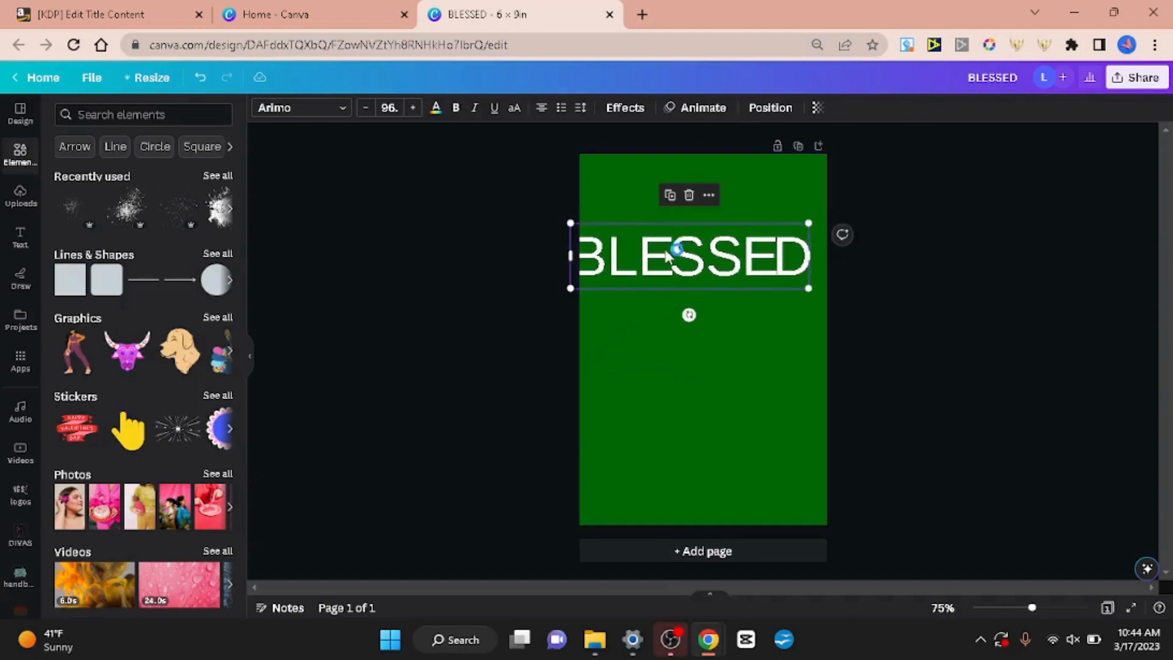
left_click_drag(683, 247, 676, 232)
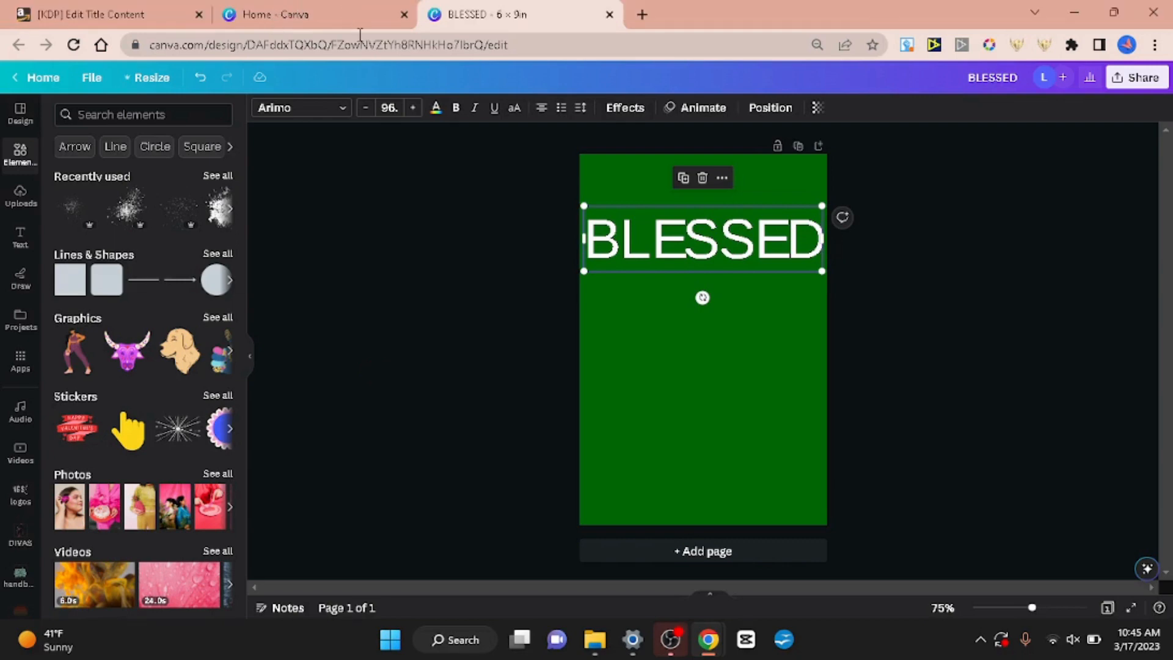
Change the BLESSED text's font to Anton
left_click(317, 113)
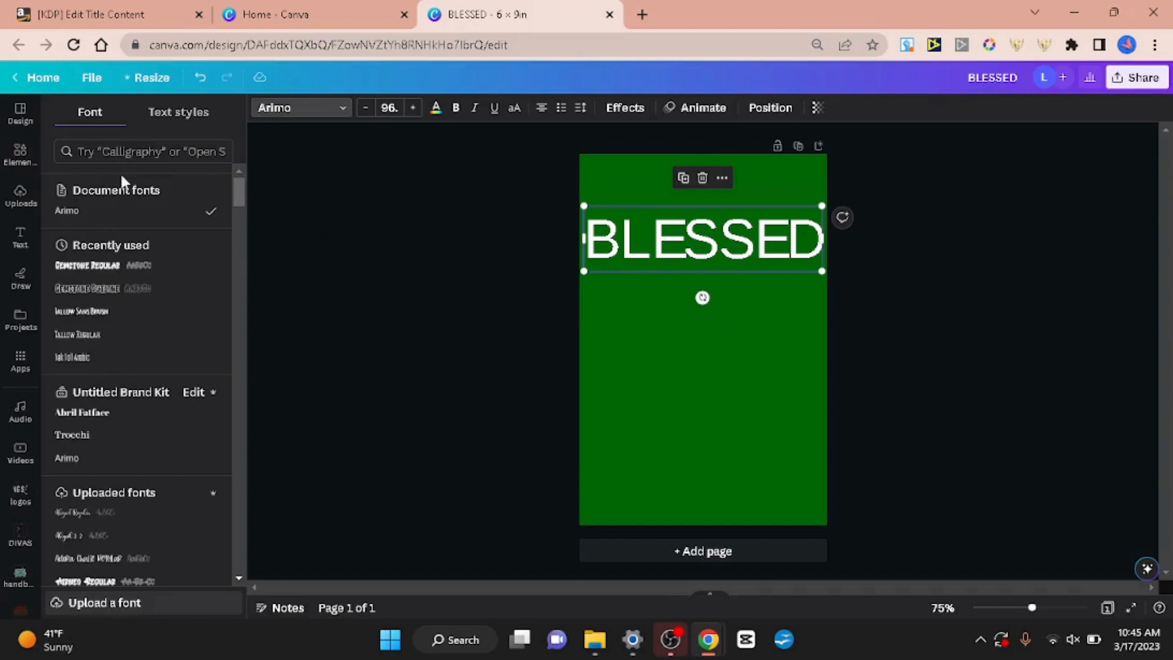
left_click(122, 151)
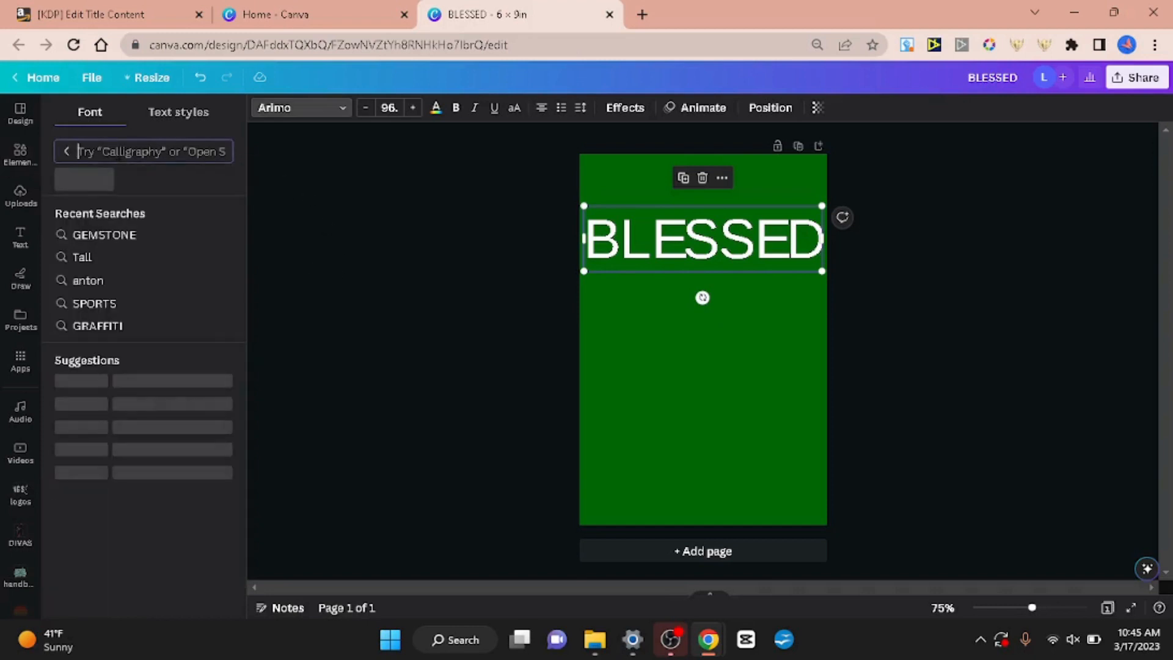
type("ANTON")
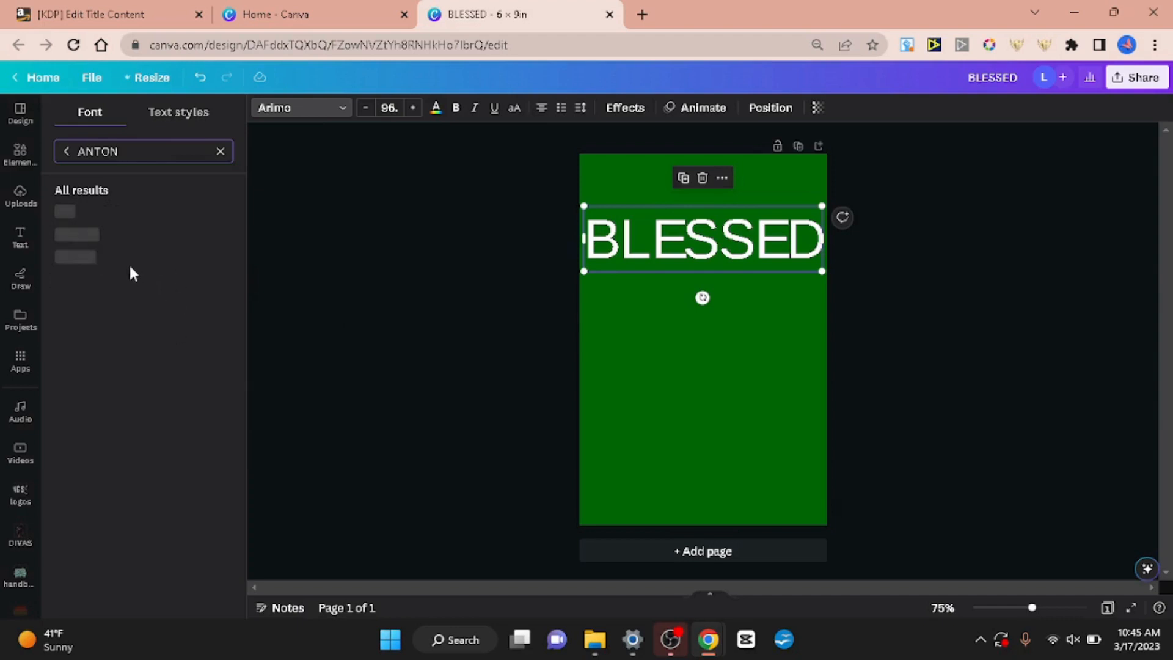
left_click(73, 210)
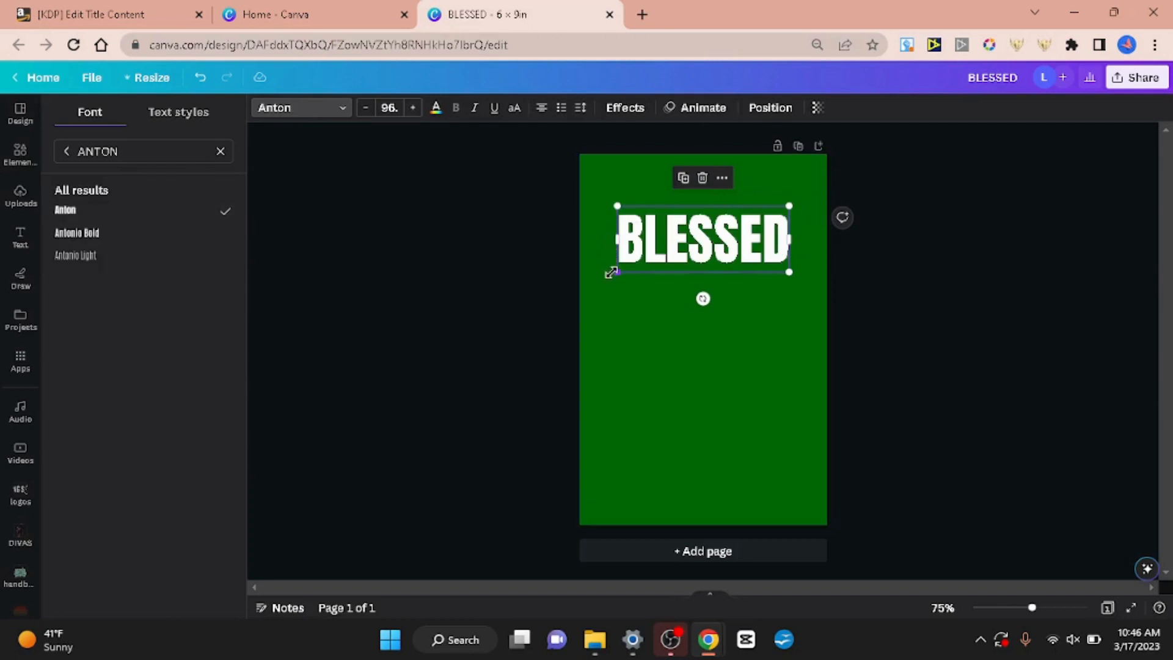
Enlarge the BLESSED text to about size 132, nearly the page's width, and centre it closer to the upper edge
left_click_drag(615, 272, 585, 309)
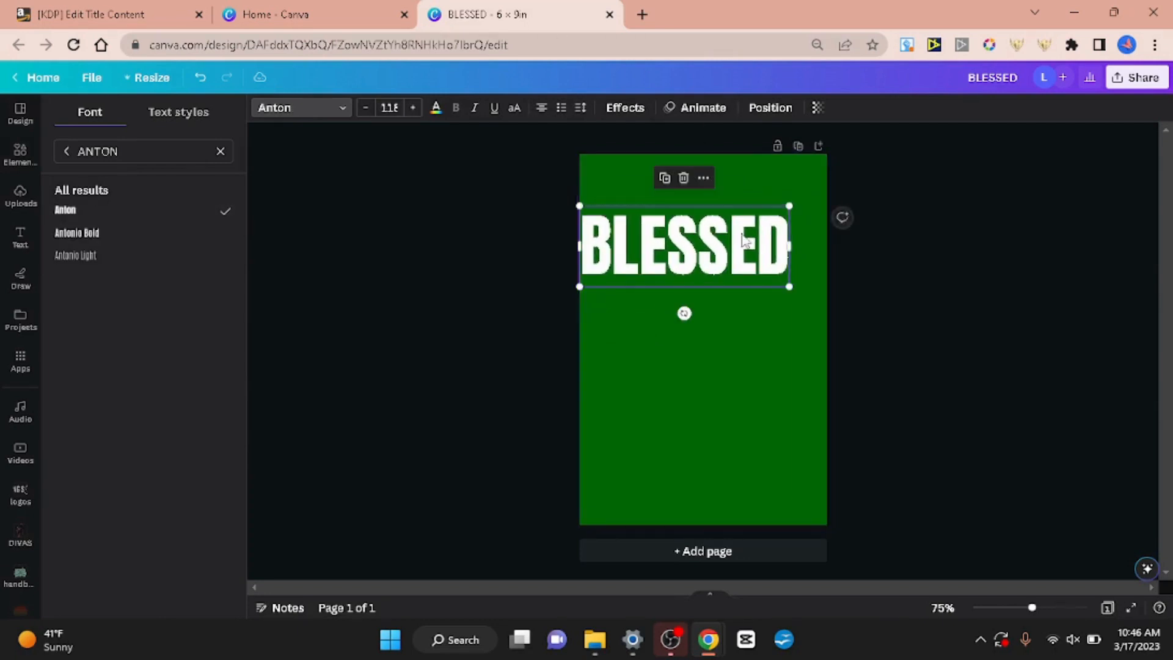
left_click_drag(788, 285, 812, 297)
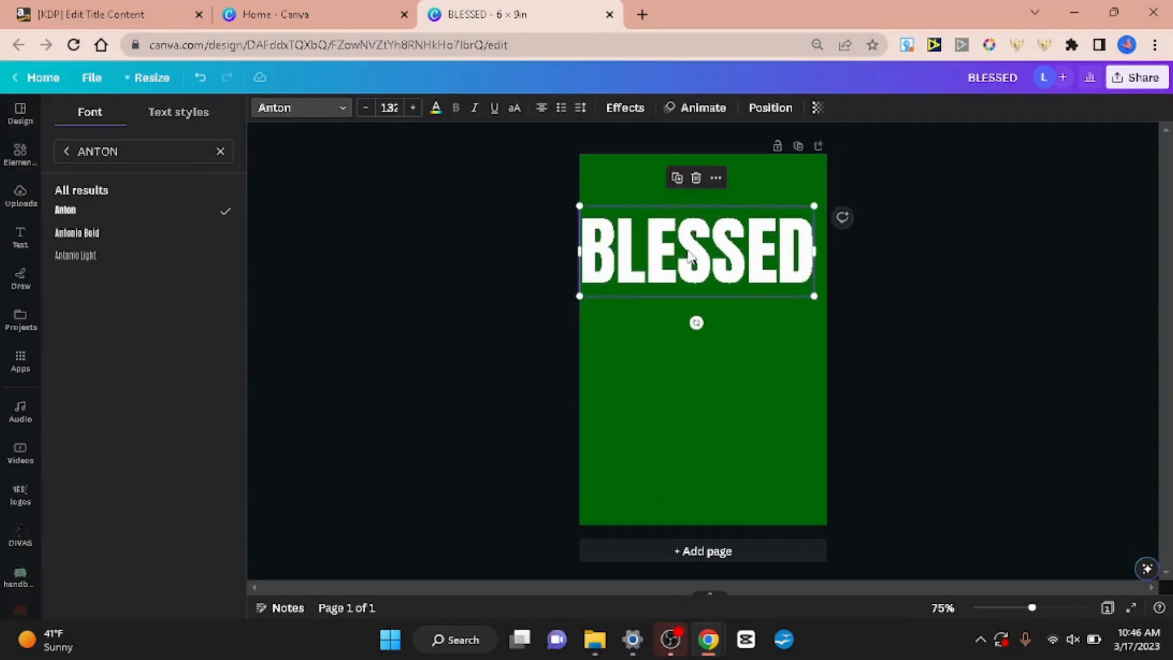
left_click_drag(695, 240, 696, 227)
left_click(524, 266)
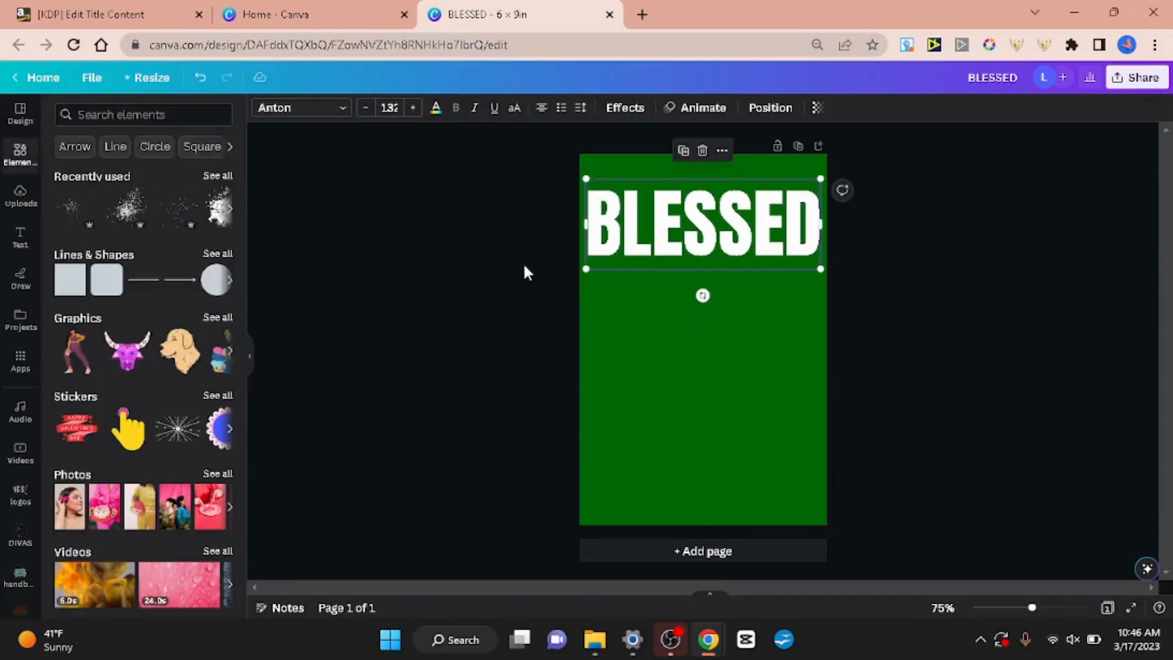
left_click(524, 266)
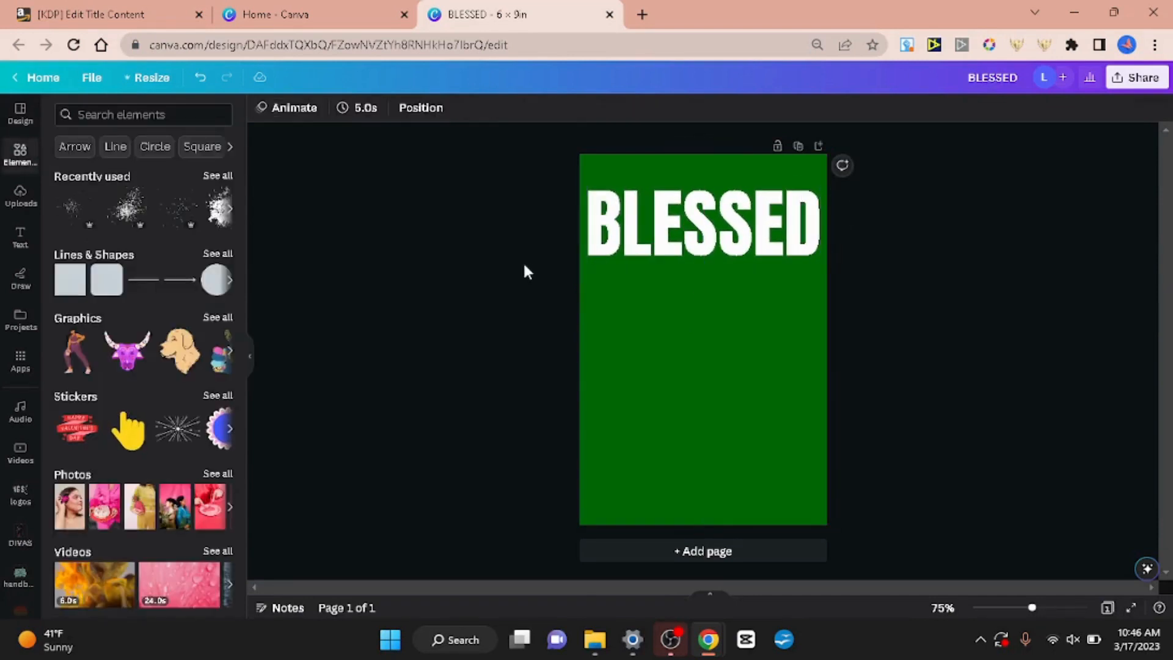
Apply the Outline effect to the BLESSED text and set the outline colour to black, #000000
left_click(694, 255)
left_click(634, 115)
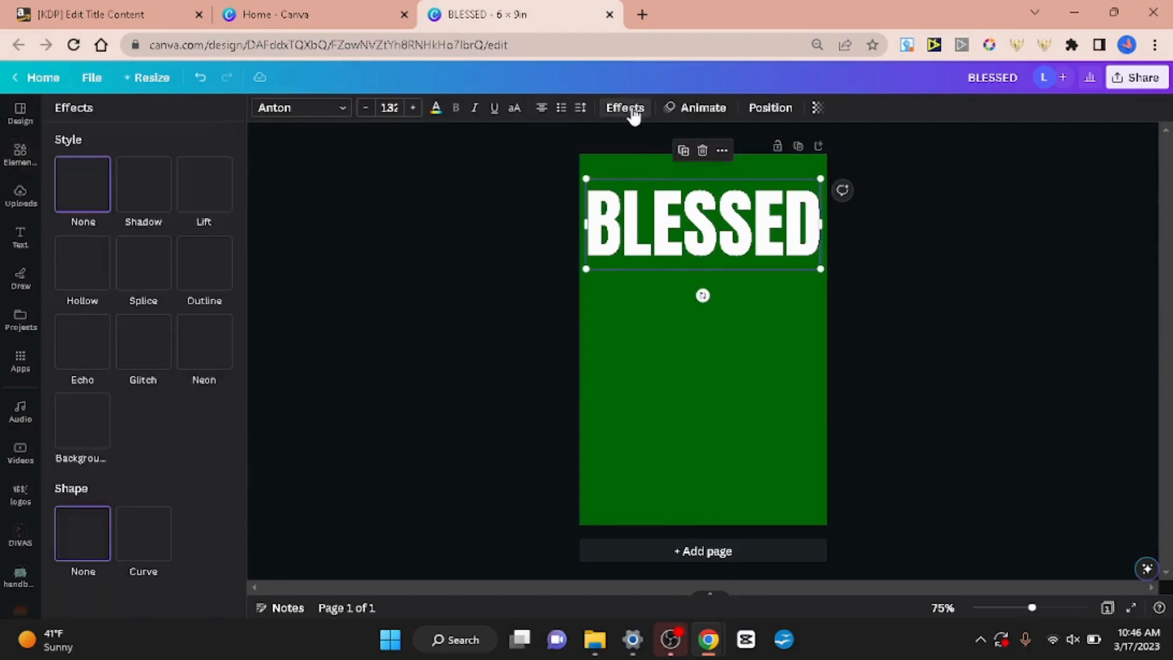
left_click(208, 273)
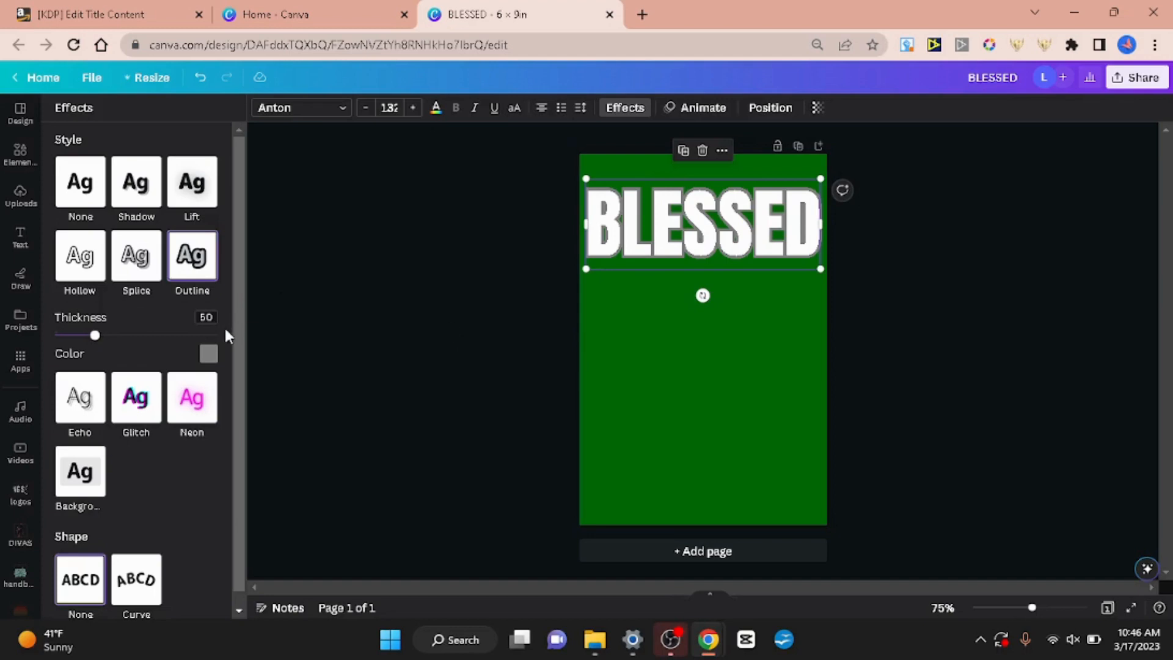
left_click(207, 357)
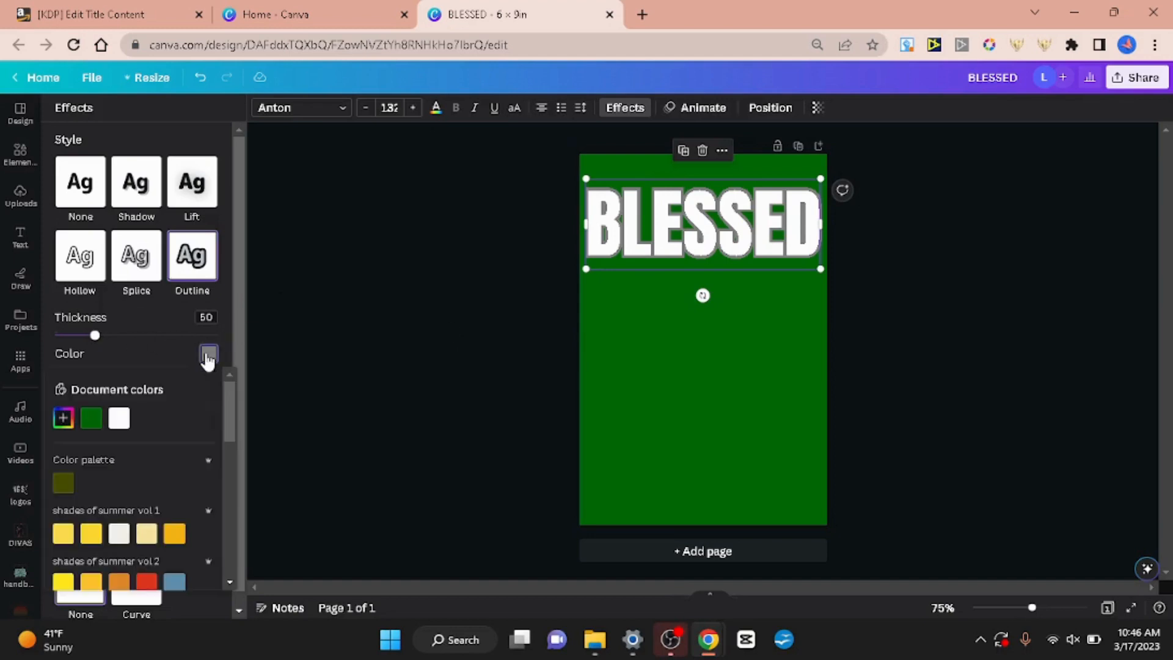
left_click(66, 420)
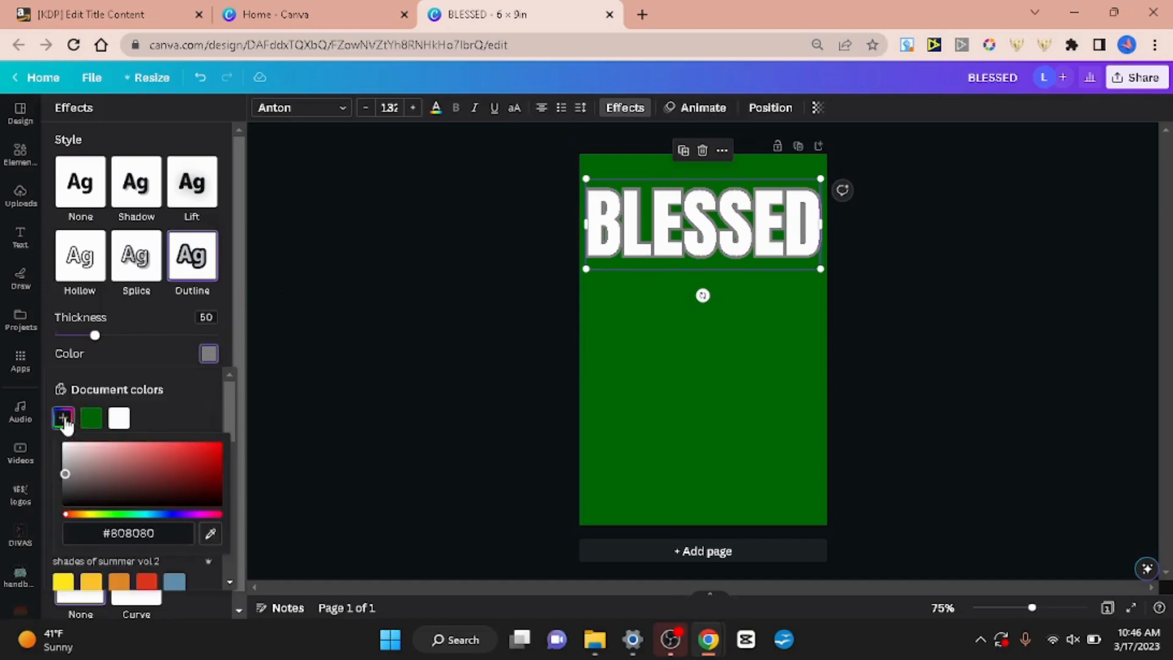
left_click_drag(89, 458, 62, 522)
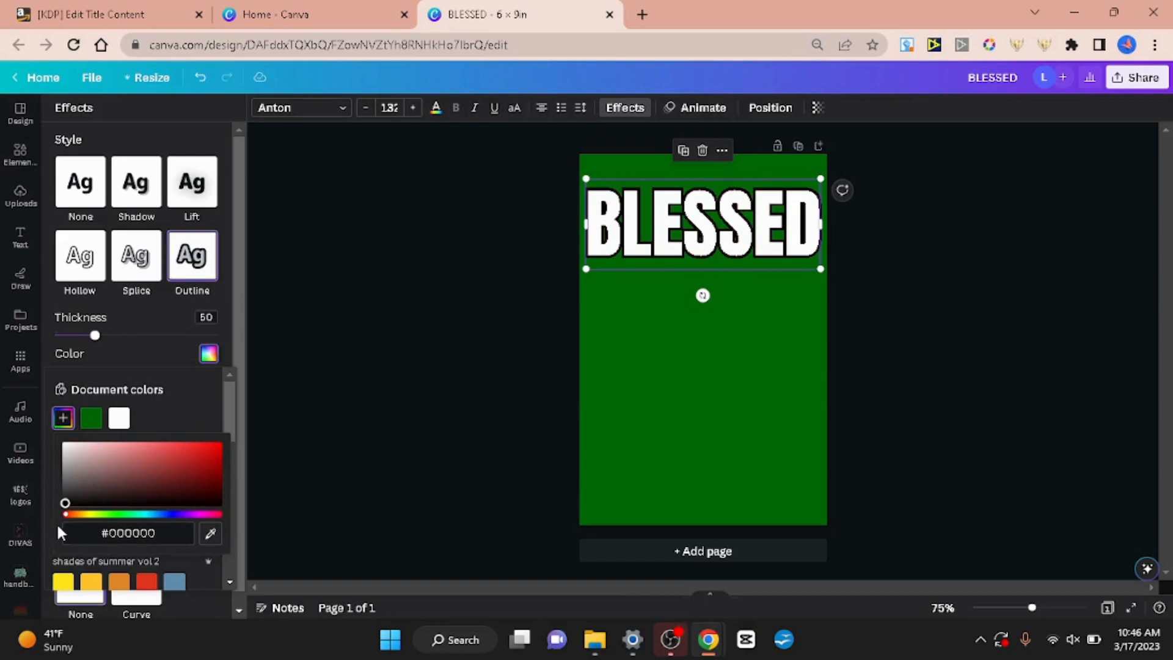
left_click(473, 330)
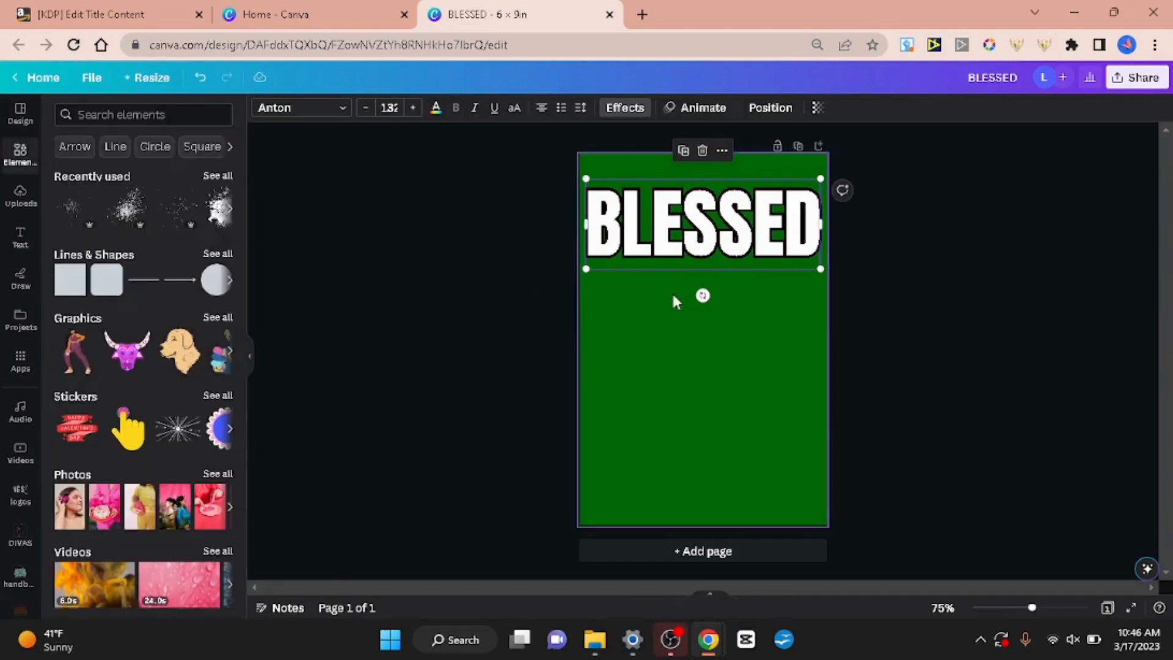
left_click(911, 346)
Make two copies of the outlined BLESSED text and place one directly beneath the original and one in the page's lower half
left_click(658, 215)
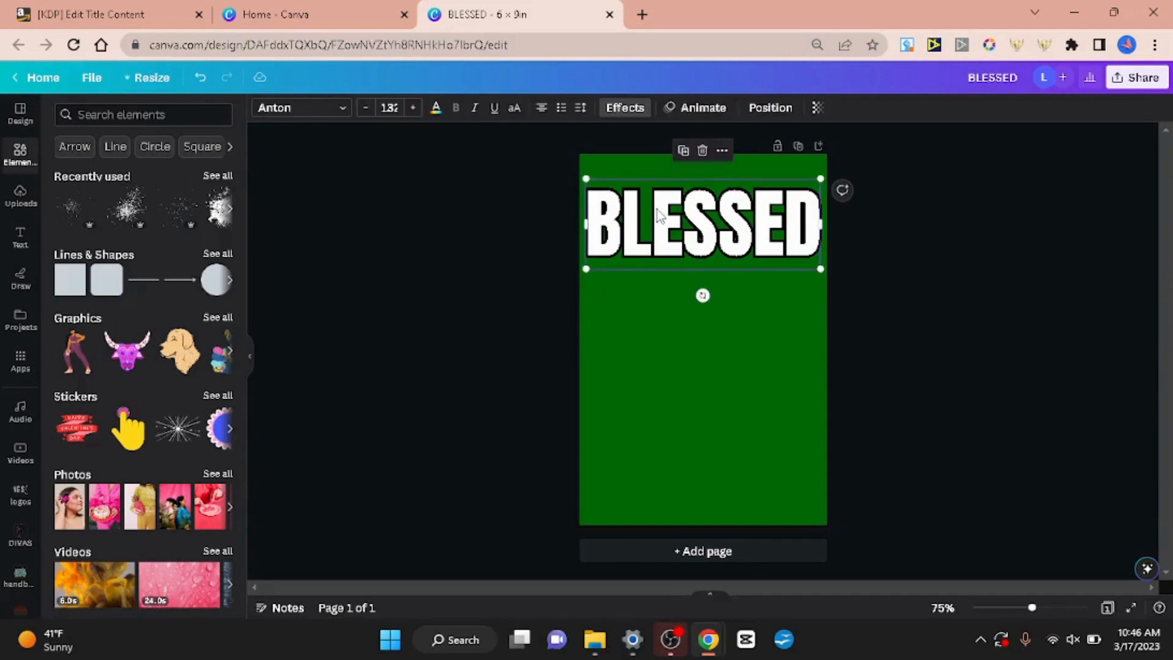
key("ctrl+d")
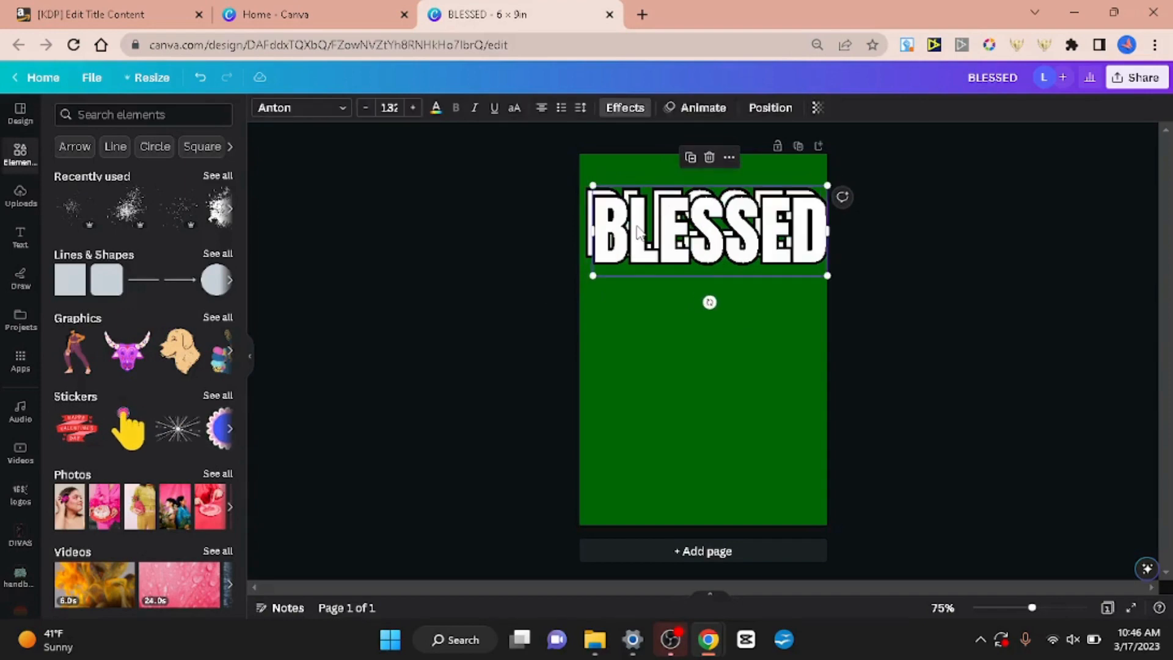
left_click_drag(637, 232, 618, 404)
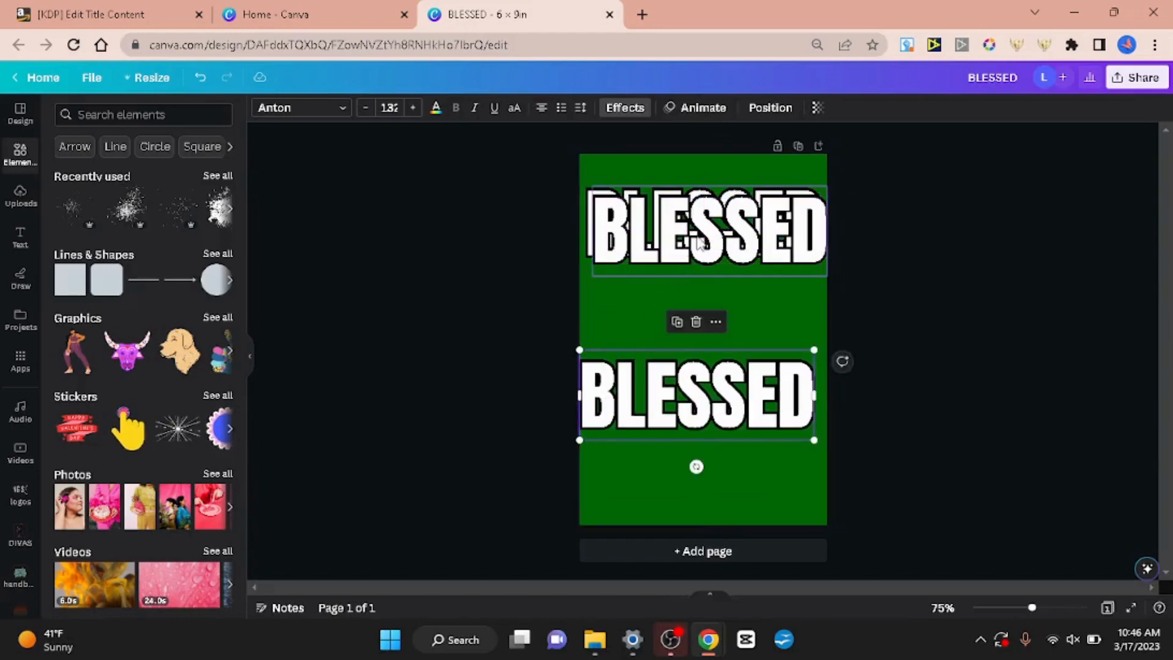
left_click_drag(689, 241, 689, 310)
Replace the middle BLESSED copy's wording with NOT
double_click(691, 311)
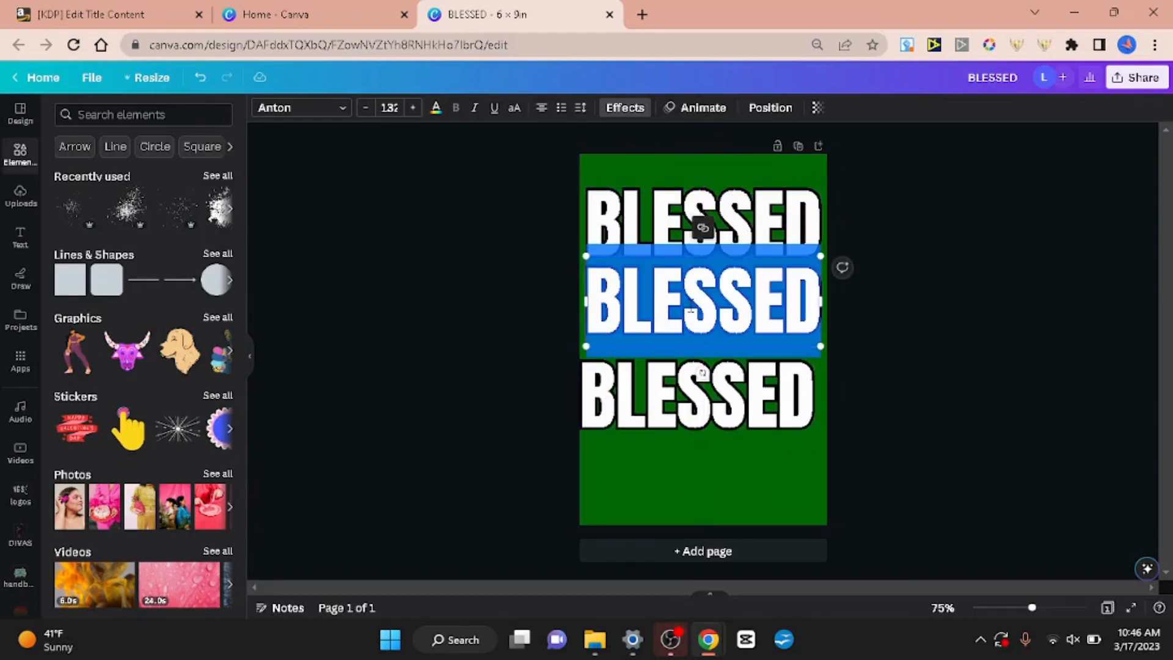
left_click(691, 312)
type("NOT")
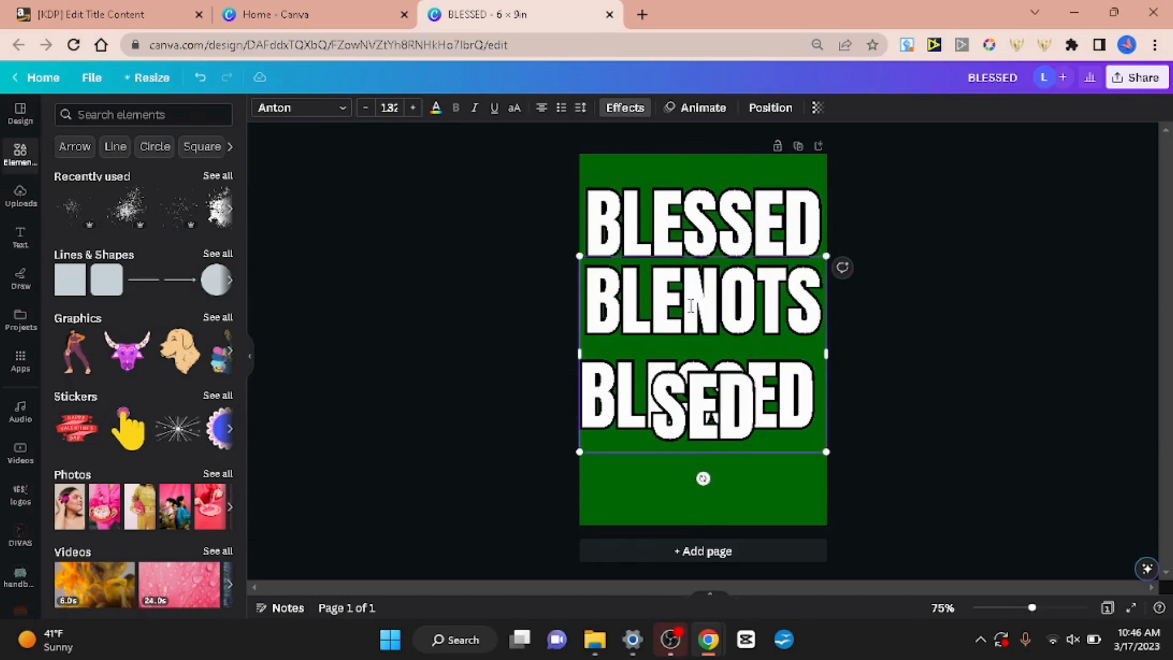
key("ctrl+a")
left_click(690, 306)
type("NOT")
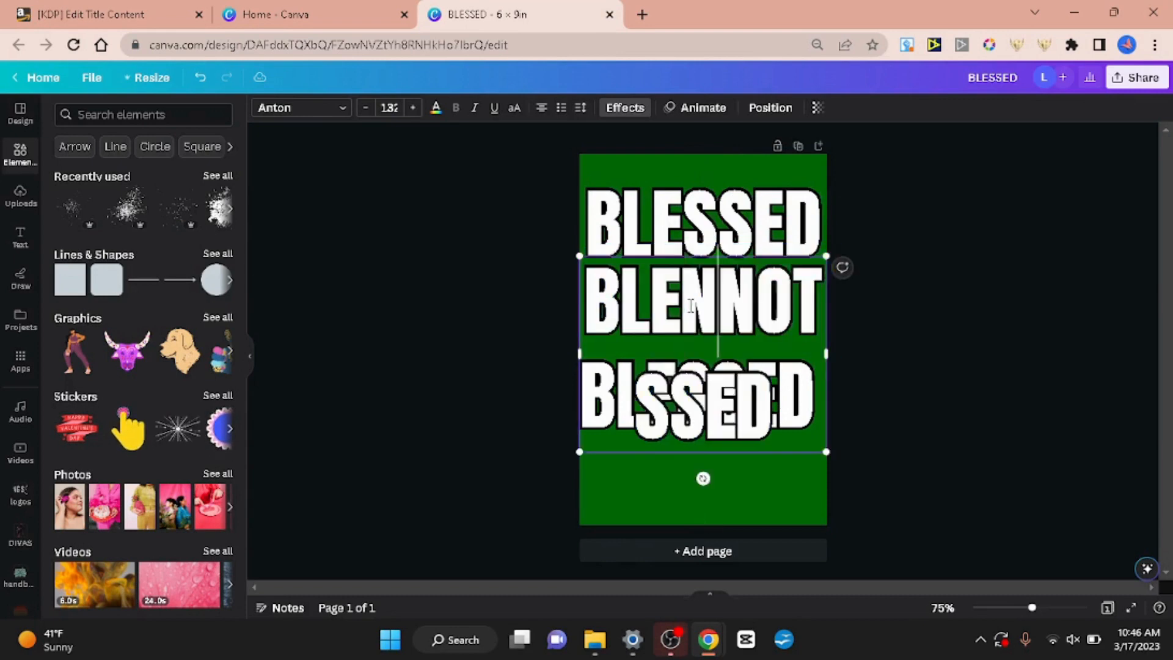
key("ctrl+a")
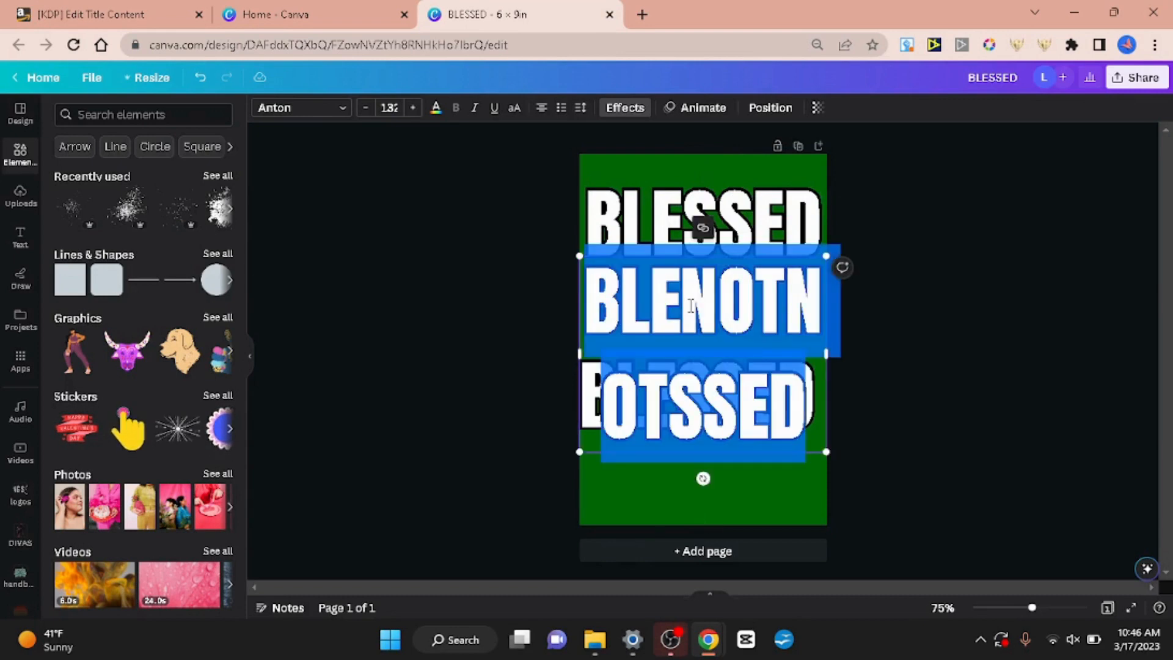
type("NOT")
Replace the lowest BLESSED copy's wording with LUCKY
left_click(707, 404)
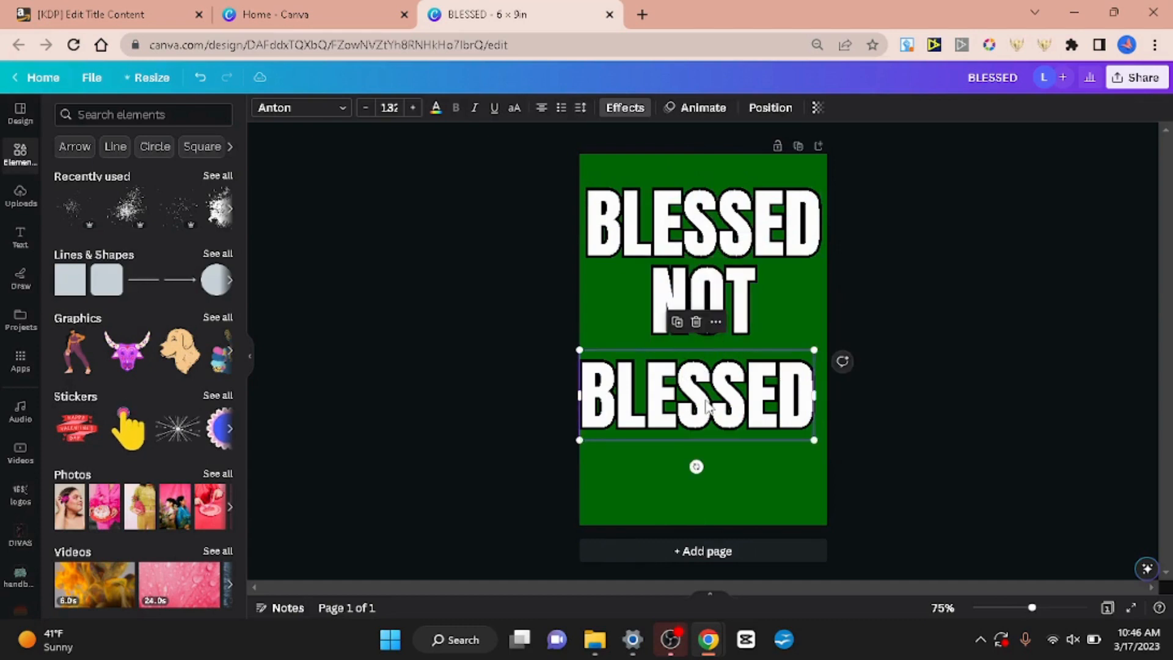
double_click(707, 403)
type("LUCKY")
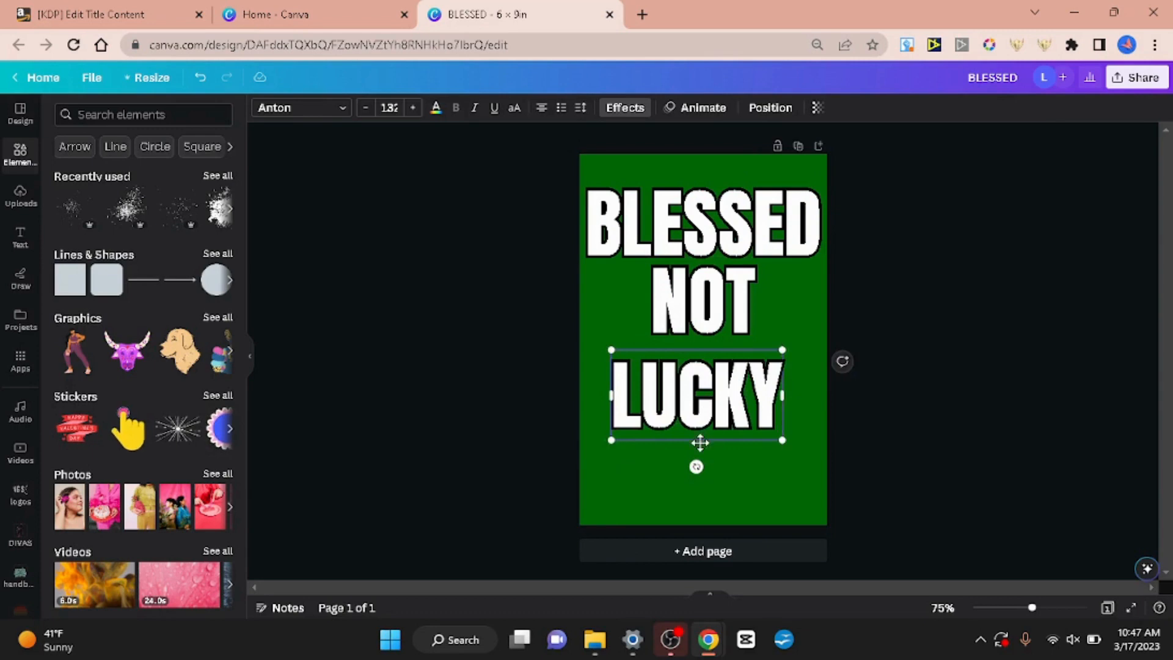
left_click(932, 280)
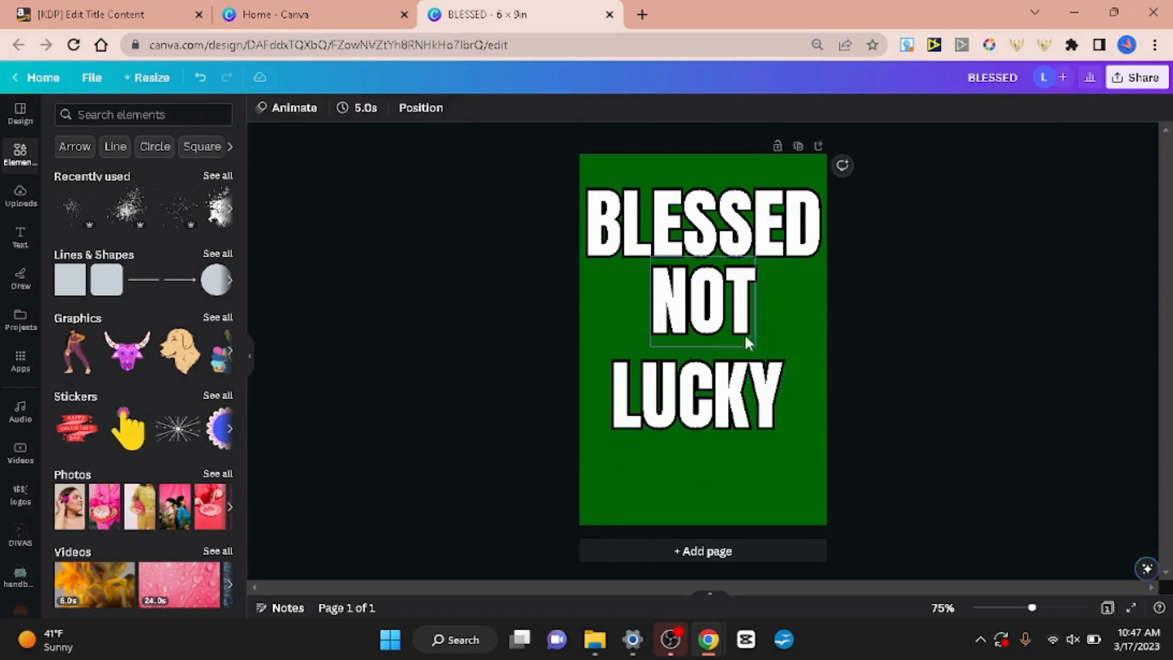
Enlarge NOT to about size 292 and LUCKY to about size 179, stacking both beneath BLESSED at nearly the page's width
left_click_drag(665, 315, 875, 386)
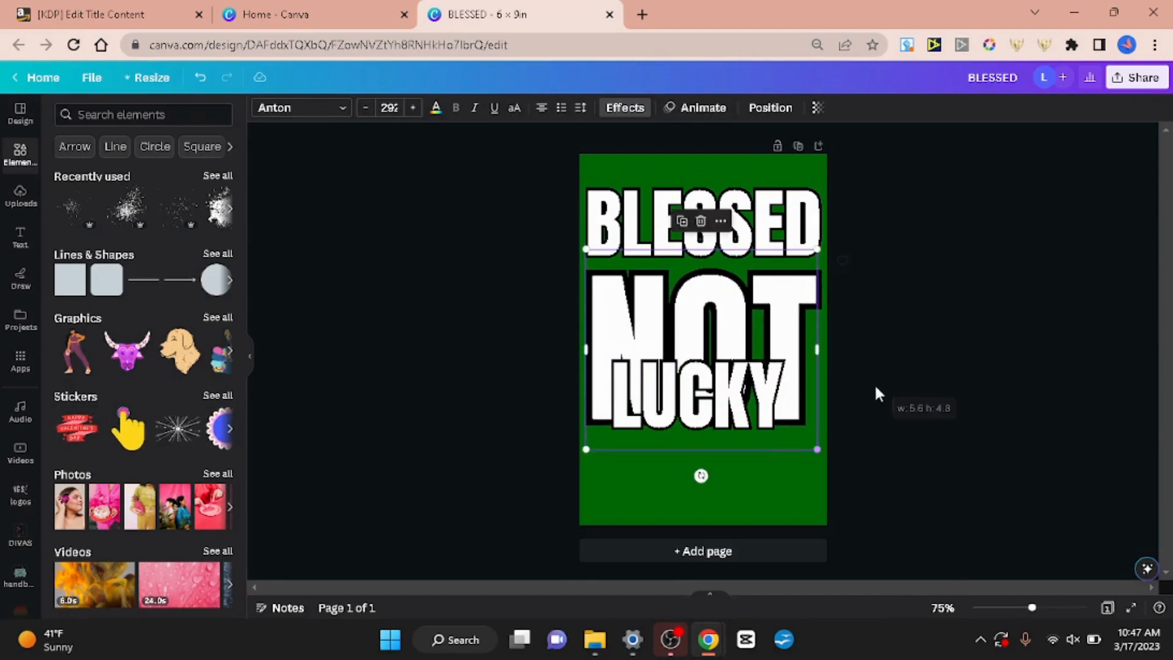
left_click_drag(739, 290, 740, 284)
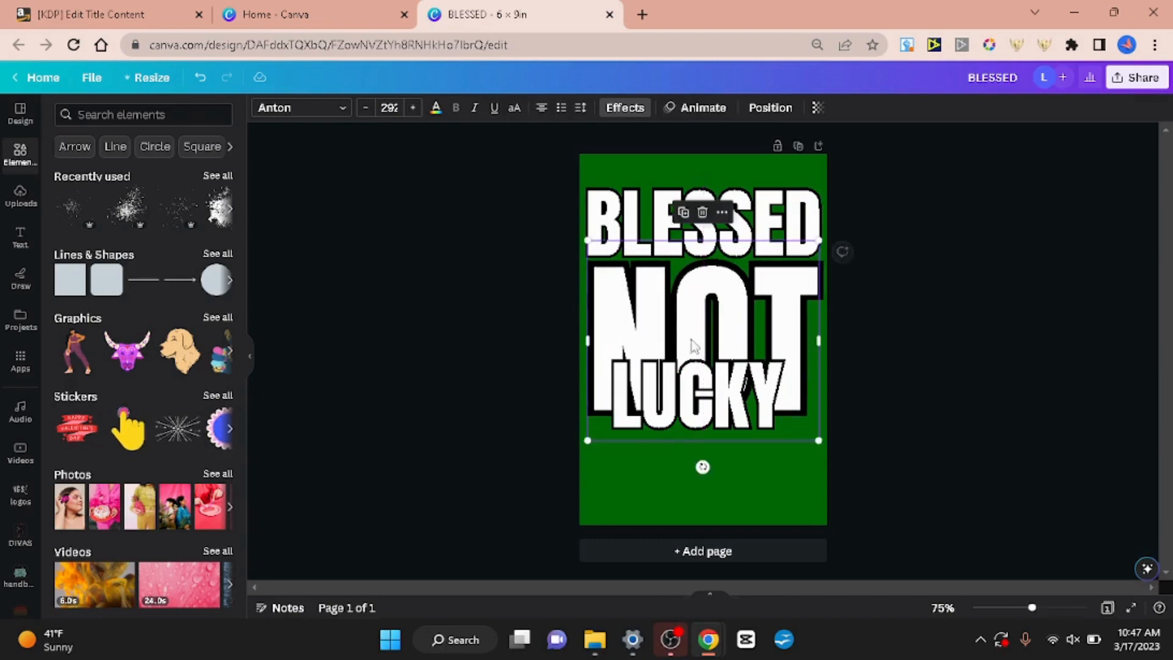
left_click_drag(664, 406, 679, 474)
left_click(700, 500)
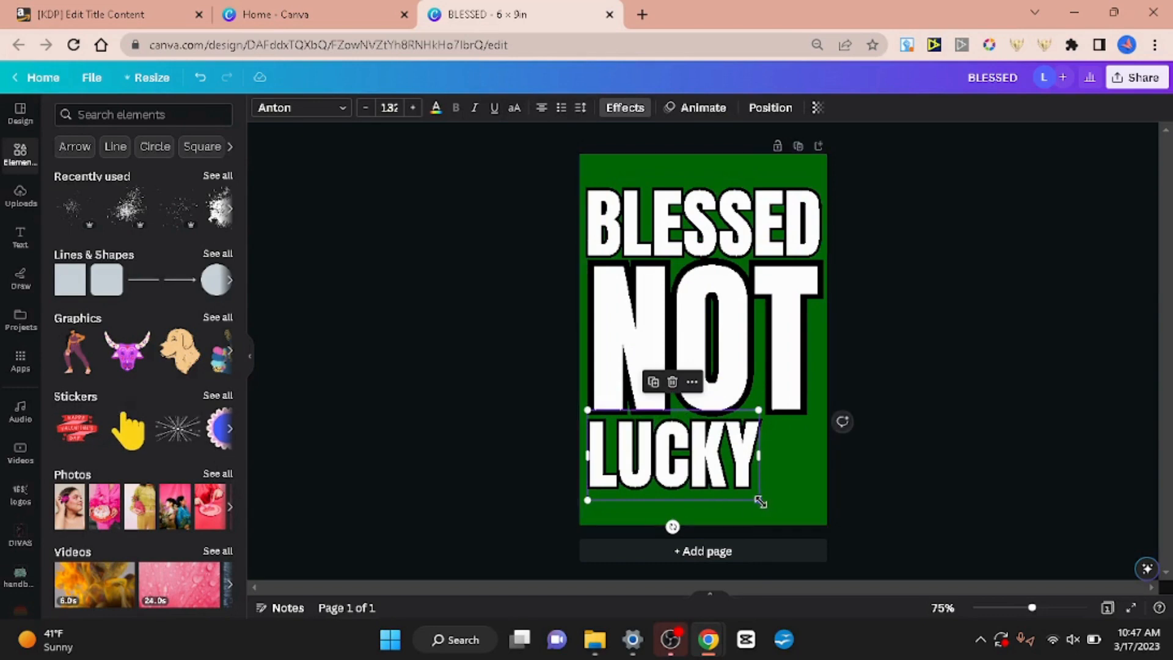
left_click_drag(761, 498, 844, 495)
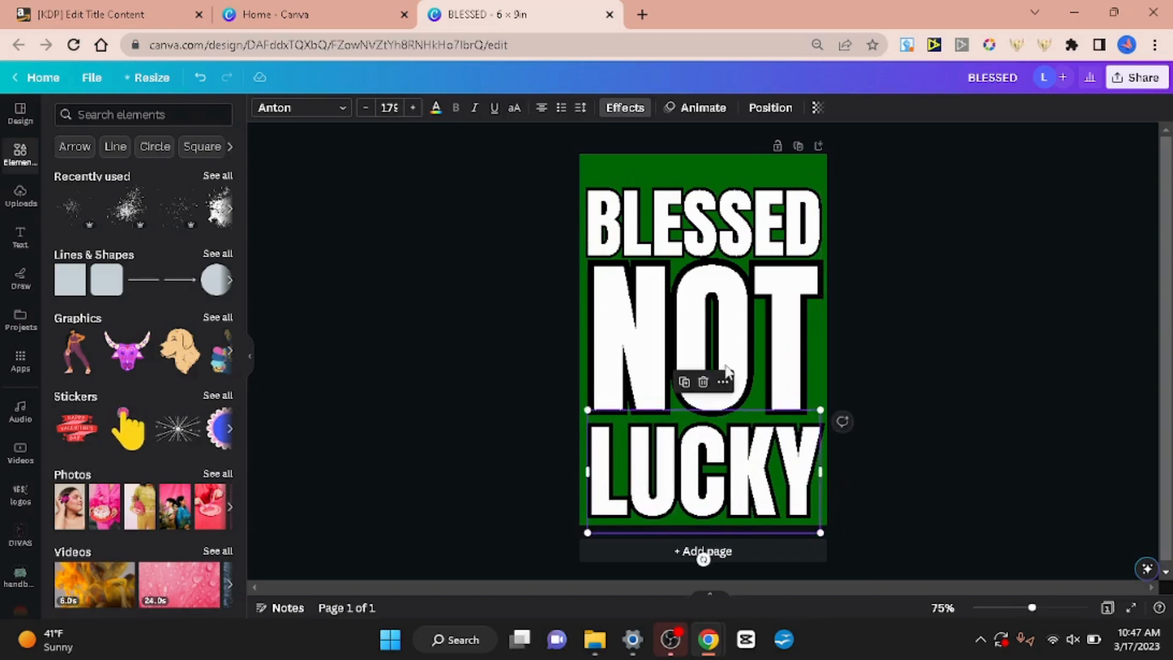
Reduce the outline thickness to 21 for the NOT text and 32 for the LUCKY text
left_click(730, 330)
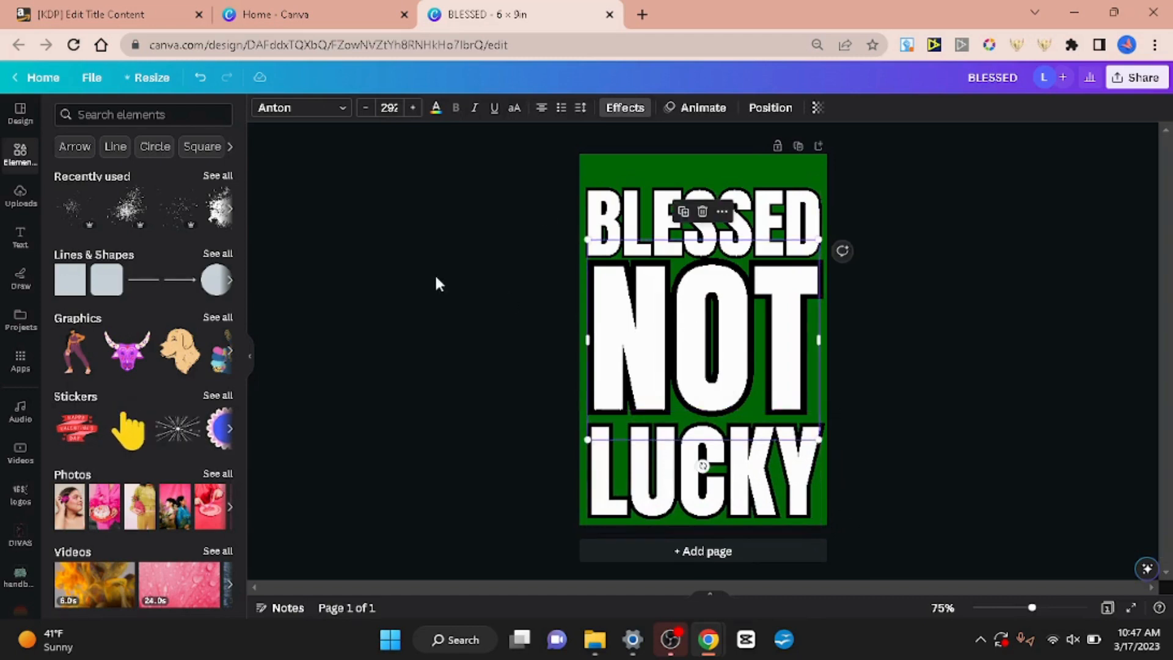
left_click(625, 108)
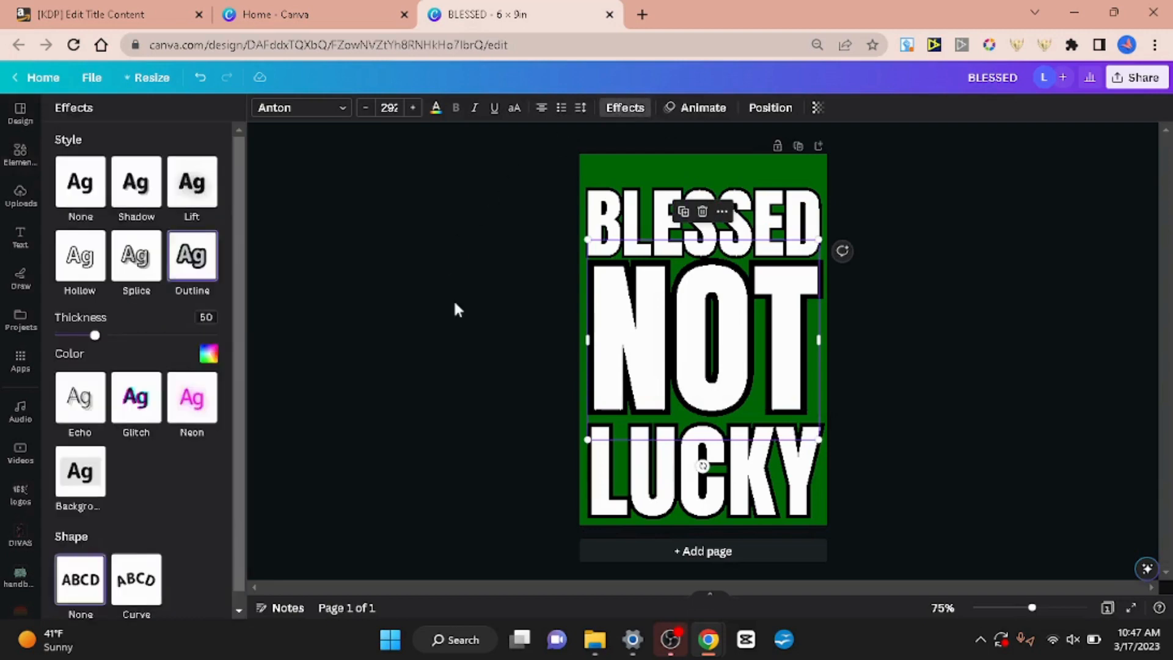
left_click_drag(91, 344, 72, 347)
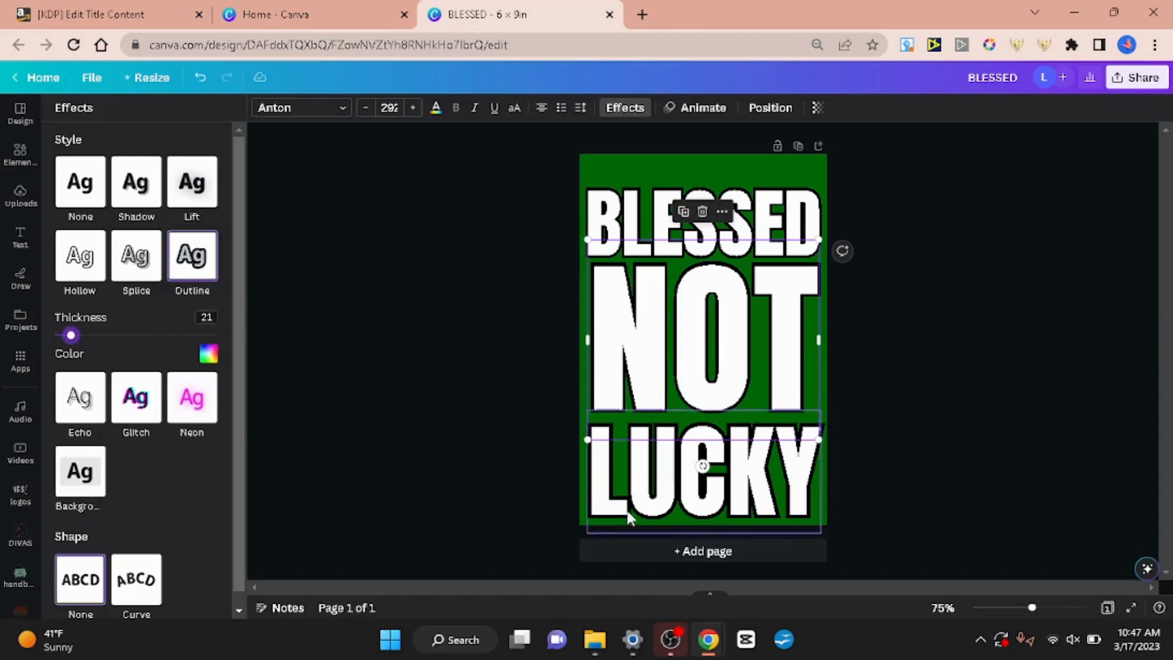
left_click(651, 505)
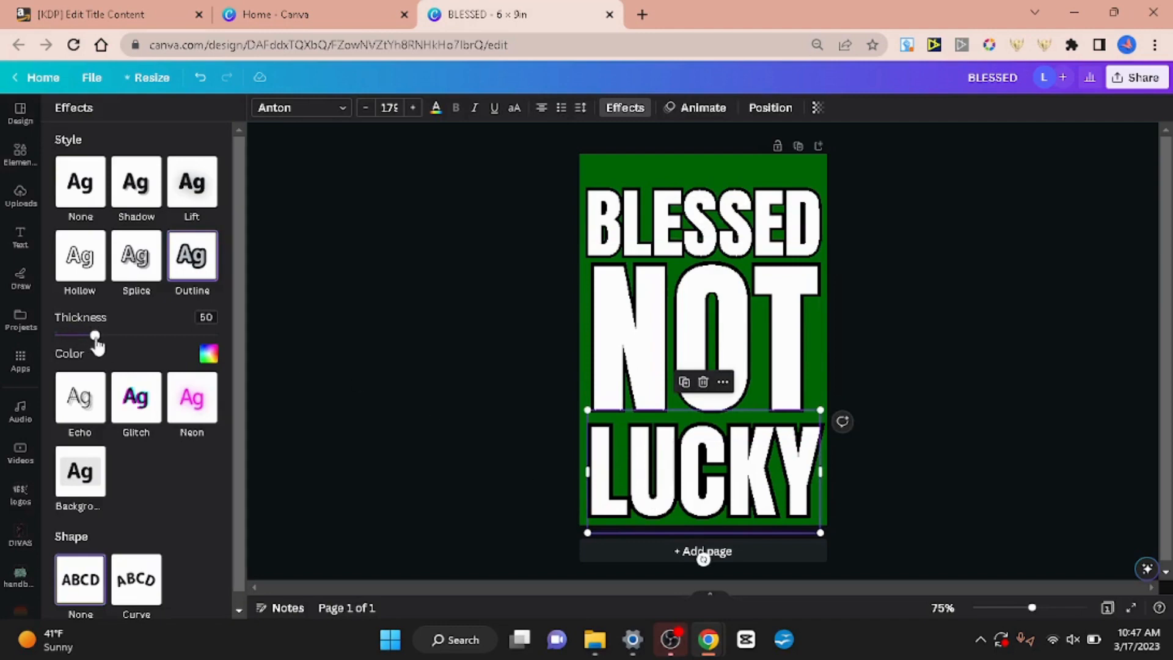
left_click_drag(96, 342, 83, 343)
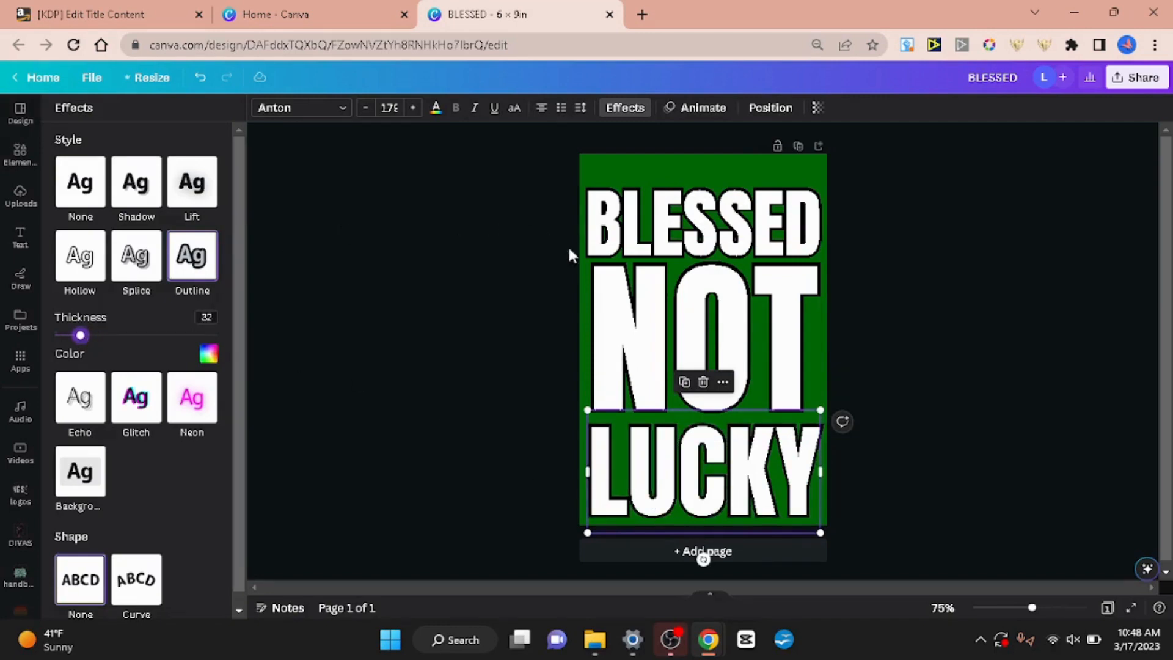
left_click(614, 335)
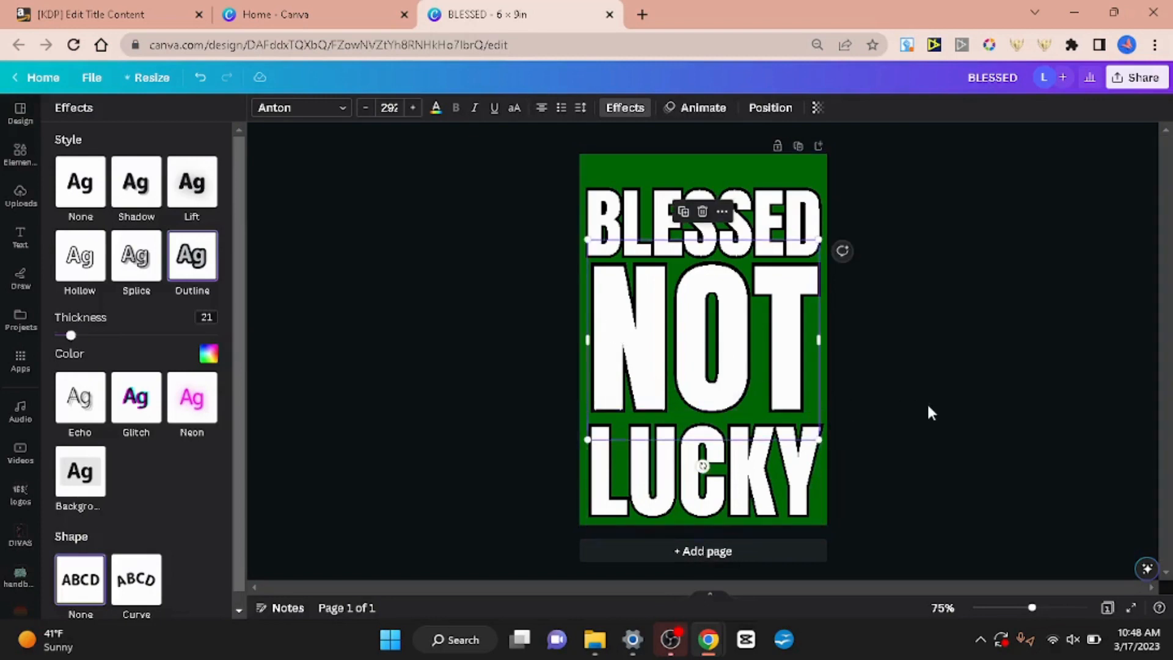
left_click(927, 405)
left_click(940, 374)
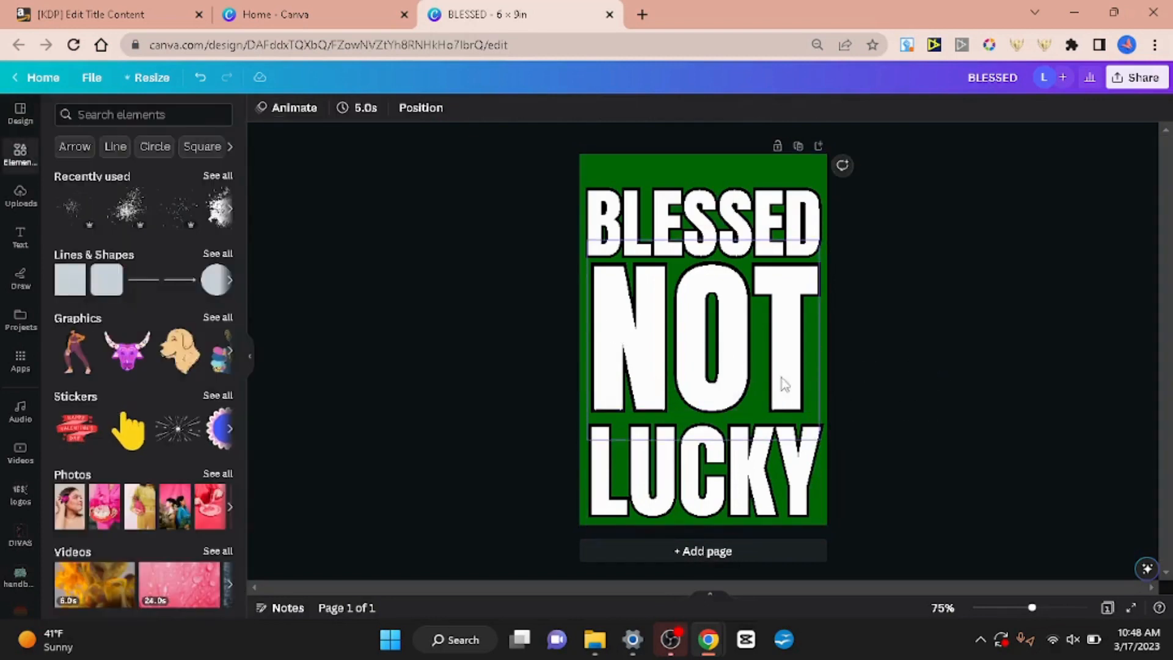
Move the LUCKY text up slightly, closer to NOT and clear of the page's lower edge
left_click(782, 474)
left_click_drag(782, 474, 776, 462)
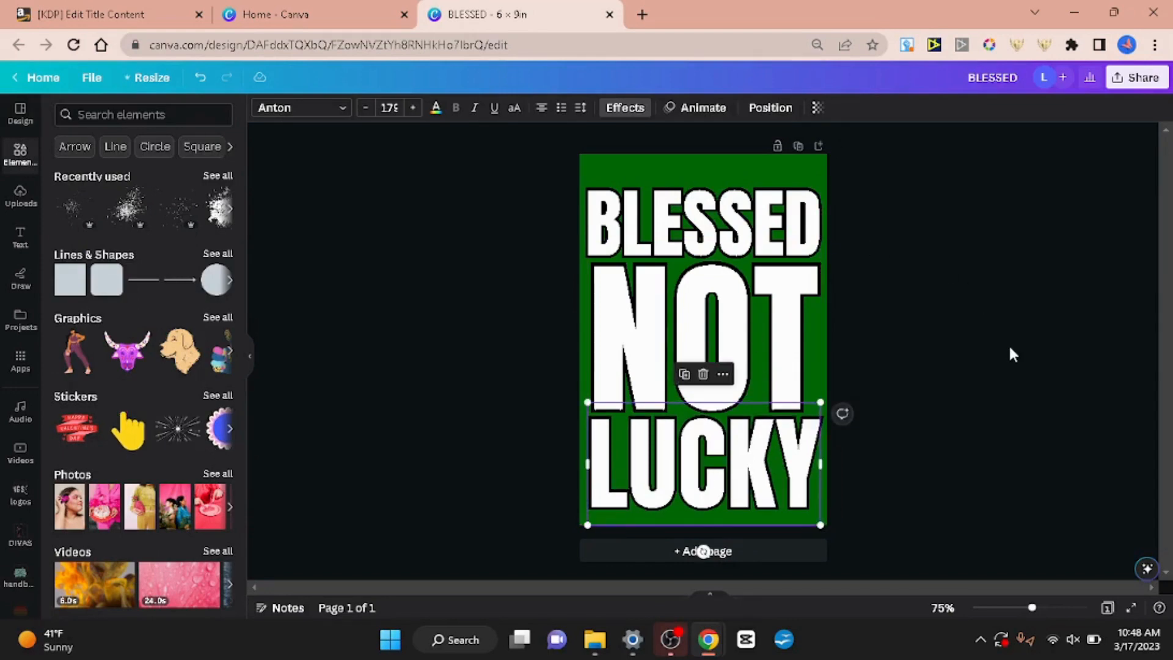
left_click(988, 346)
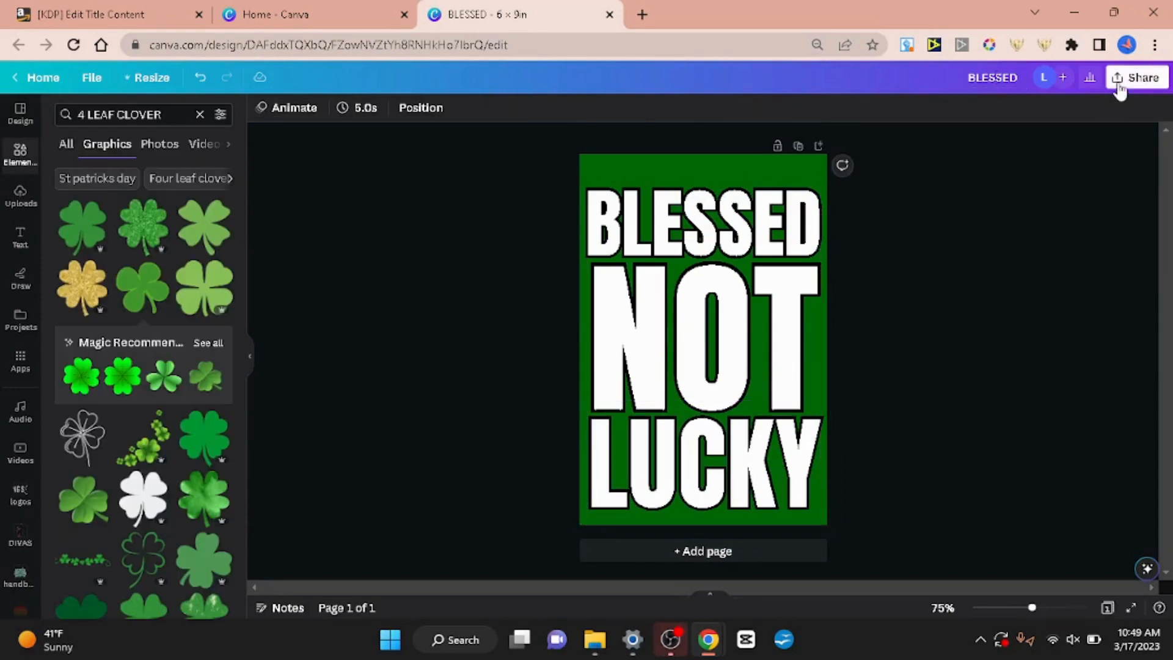
Download the BLESSED NOT LUCKY cover as a PNG
left_click(1118, 81)
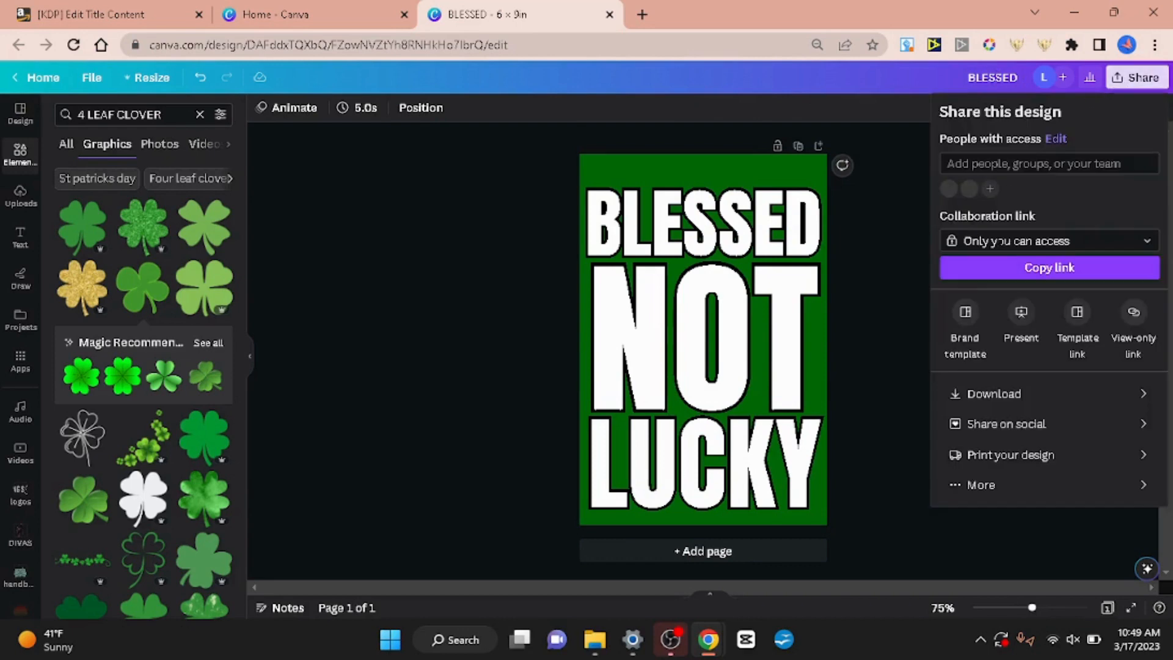
left_click(991, 395)
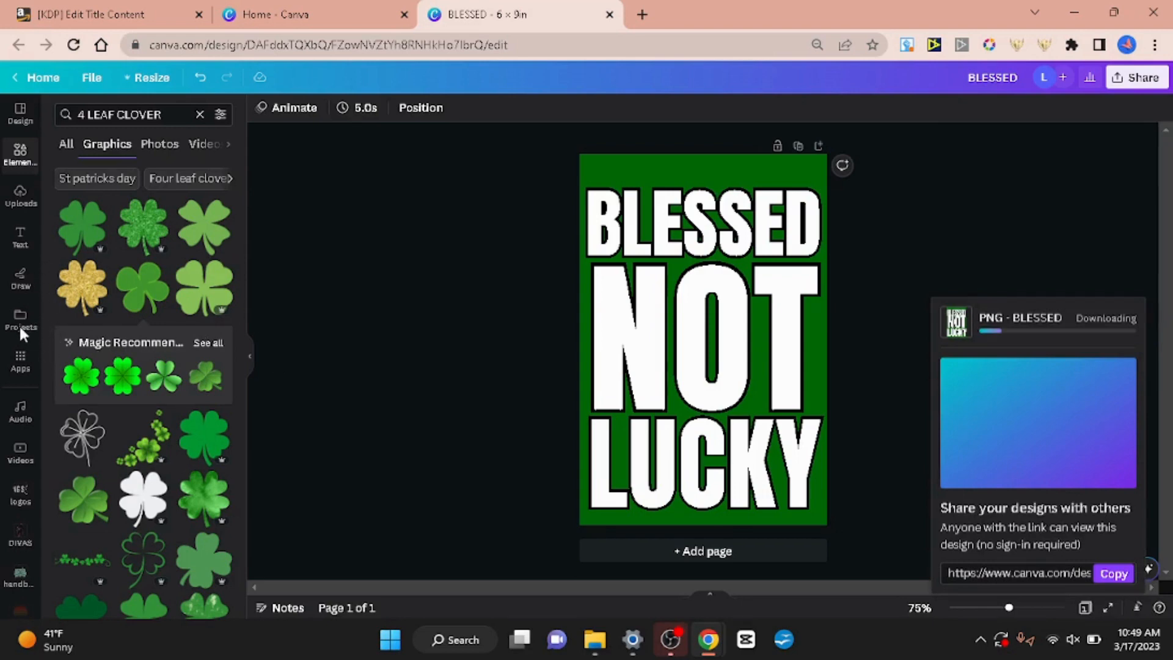
Open the logos folder and delete all the title text, keeping only the green page background
left_click(19, 494)
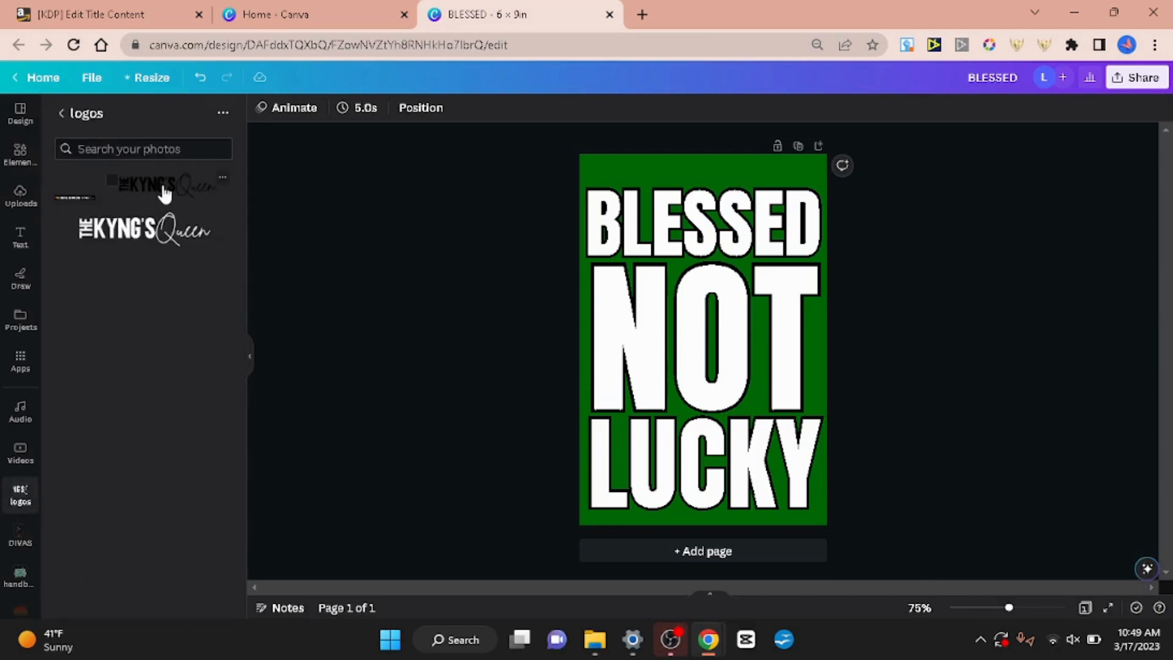
left_click(148, 235)
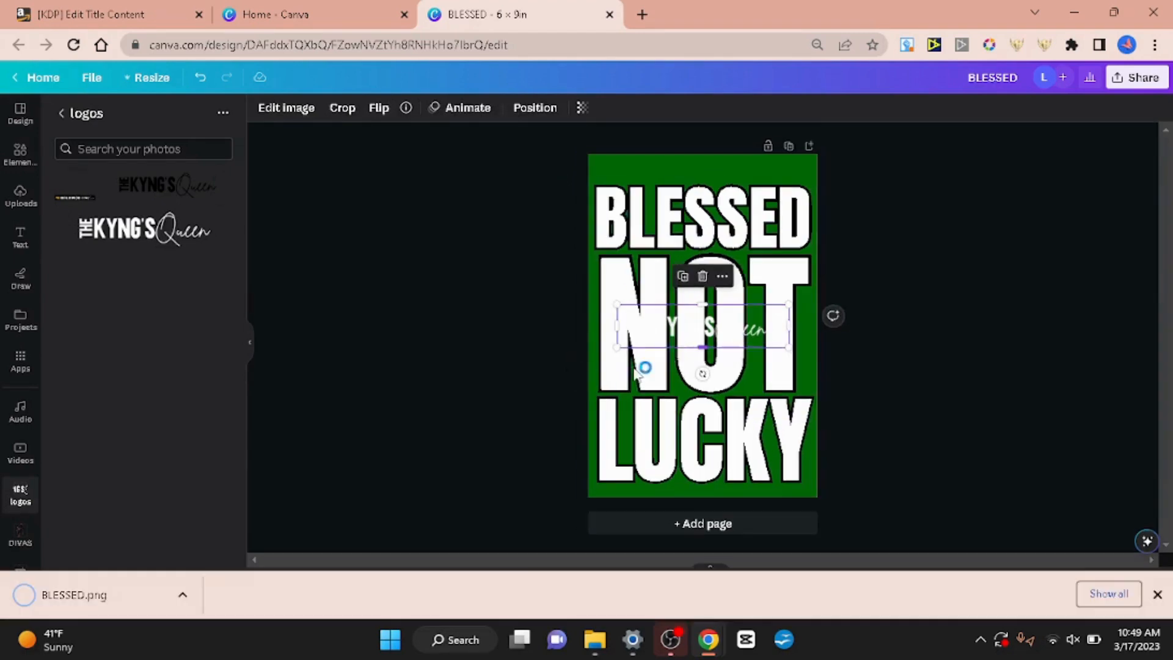
key("Delete")
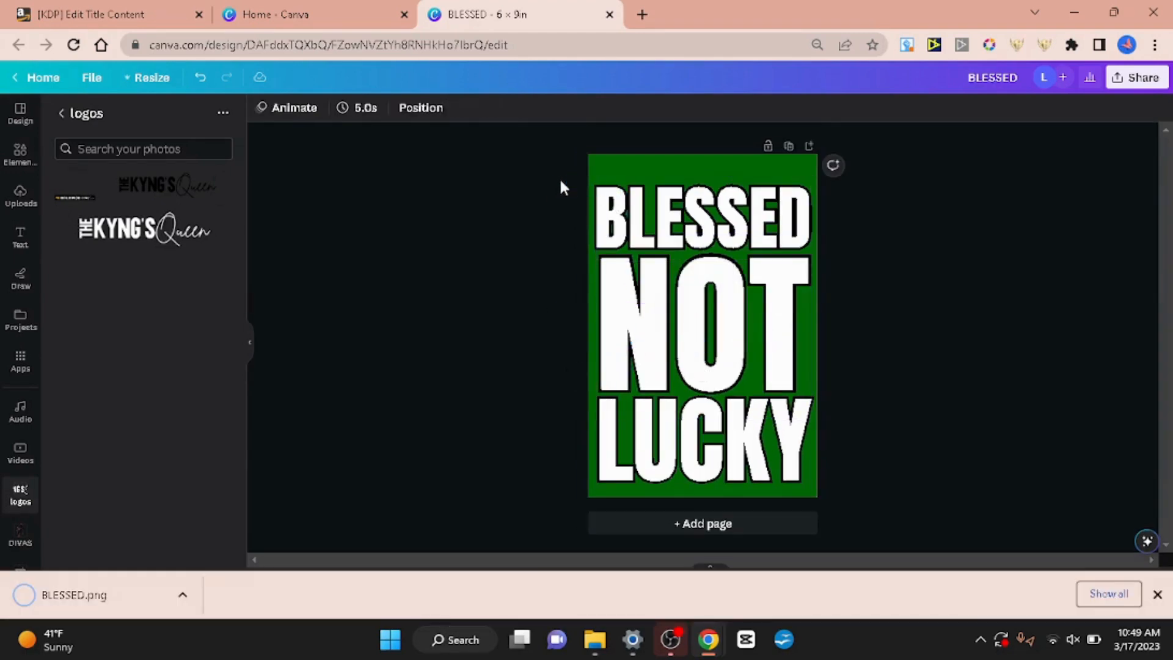
left_click_drag(560, 181, 934, 465)
key("Delete")
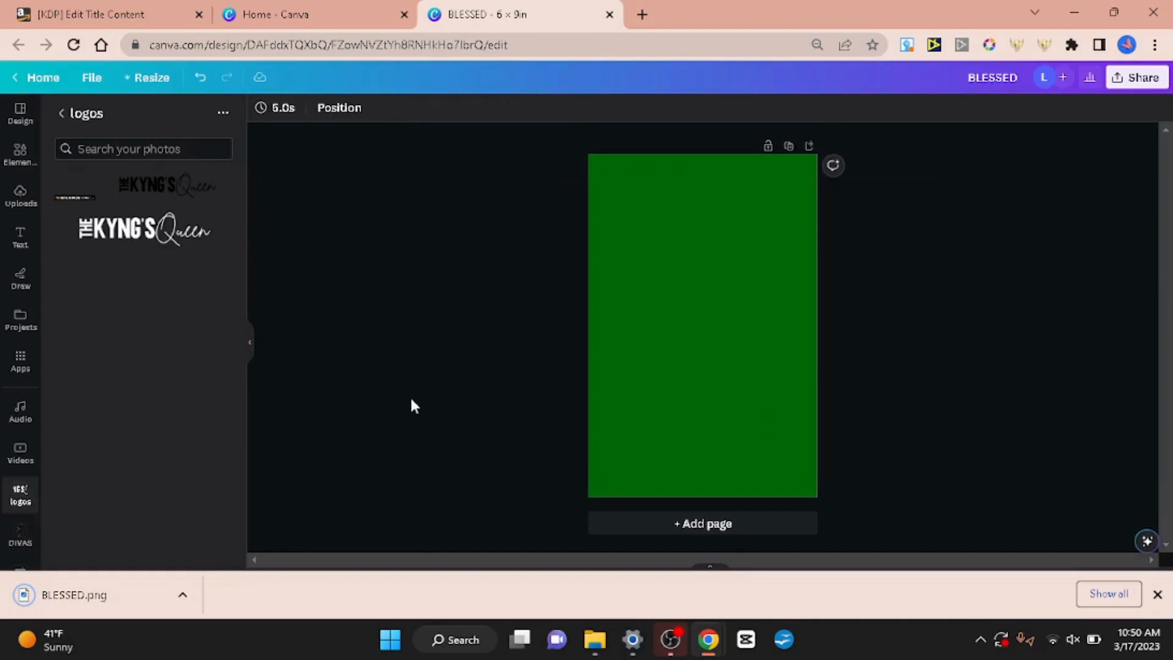
Insert the white The Kyng's Queen logo, enlarge it to nearly the page's width and centre it horizontally above the page's middle
left_click(122, 239)
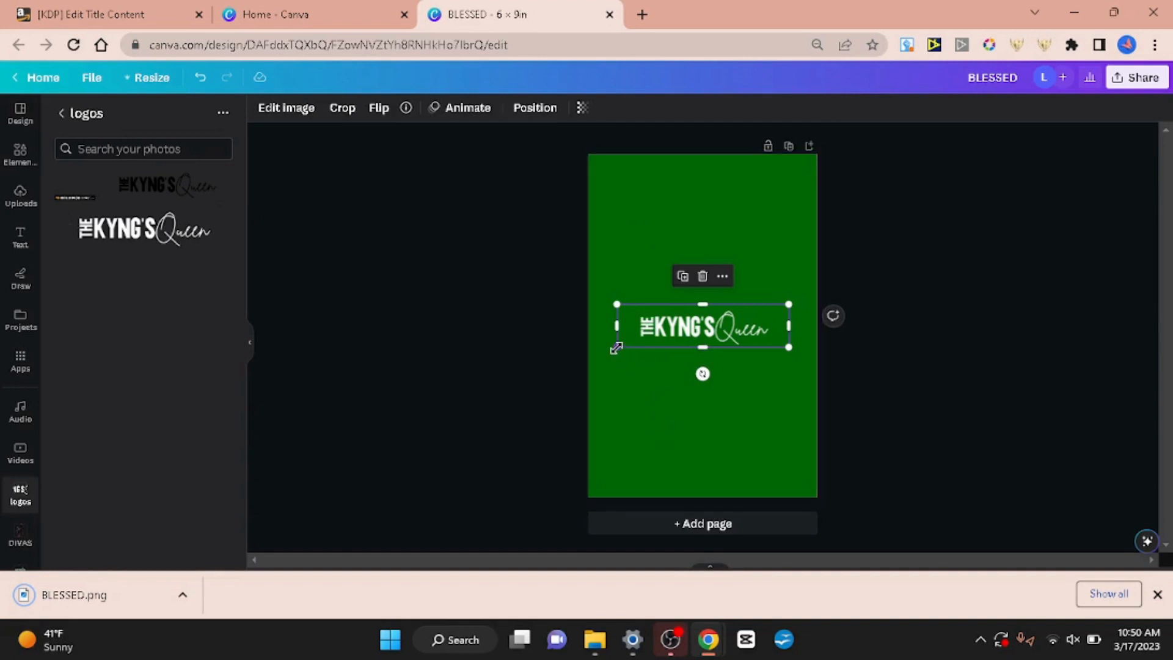
left_click_drag(610, 351, 511, 483)
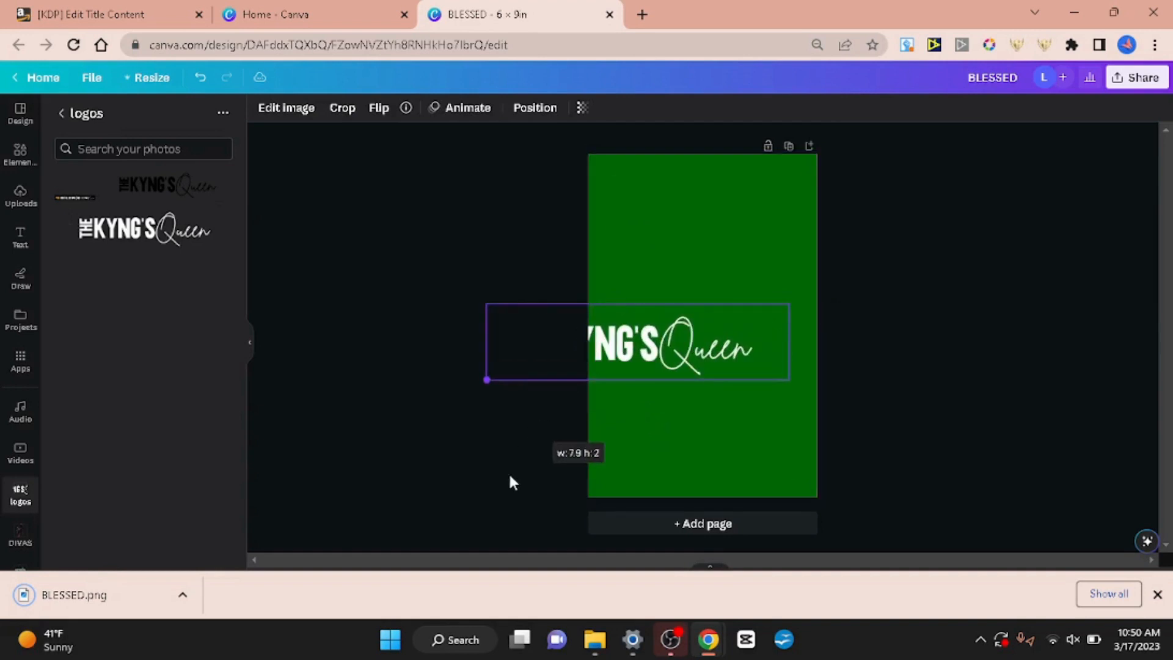
mouse_move(696, 318)
left_mouse_down()
mouse_move(709, 299)
mouse_move(699, 304)
left_mouse_up()
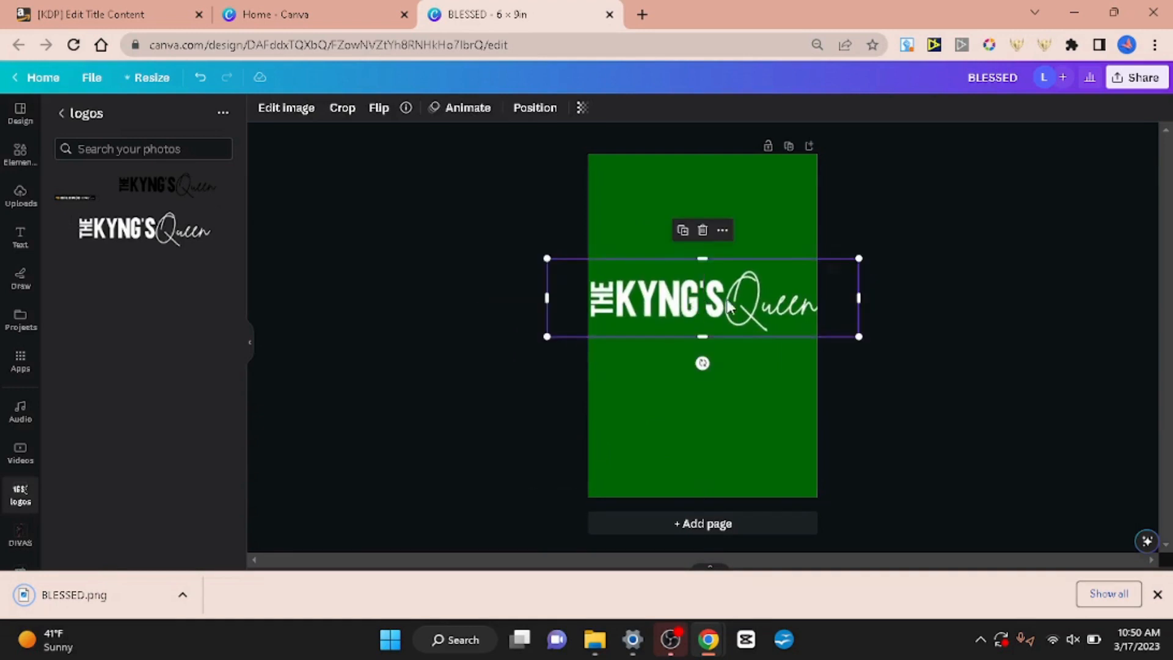
left_click_drag(859, 337, 837, 330)
mouse_move(705, 297)
left_mouse_down()
mouse_move(728, 298)
mouse_move(716, 298)
left_mouse_up()
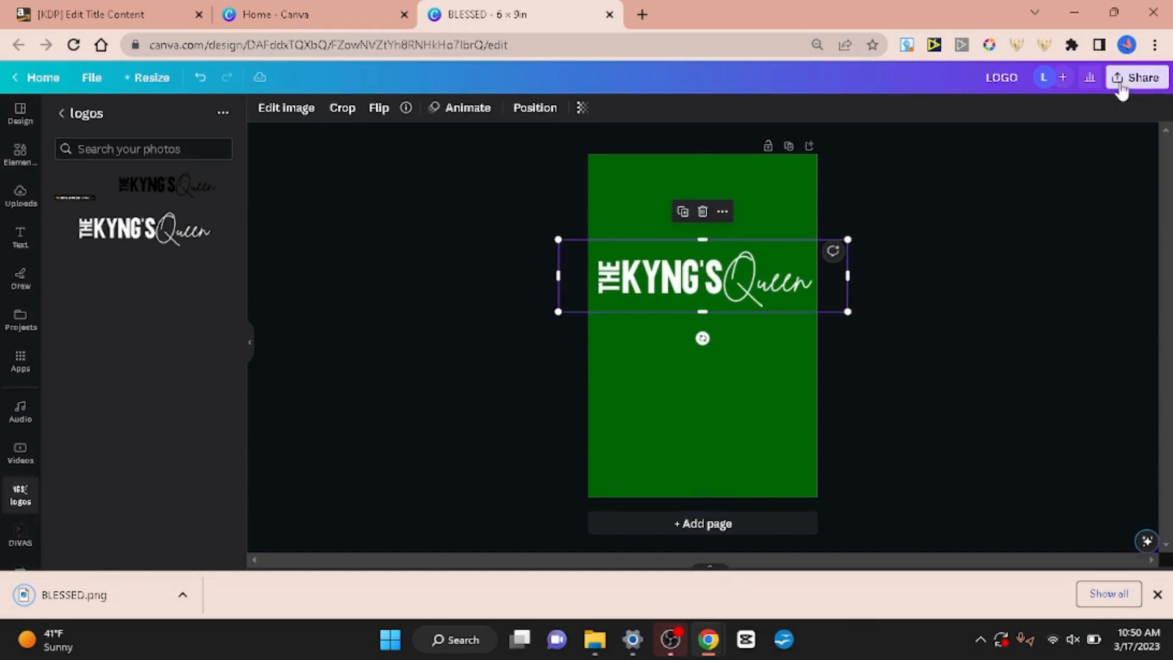
Download the logo page as a PNG with a transparent background
left_click(1121, 85)
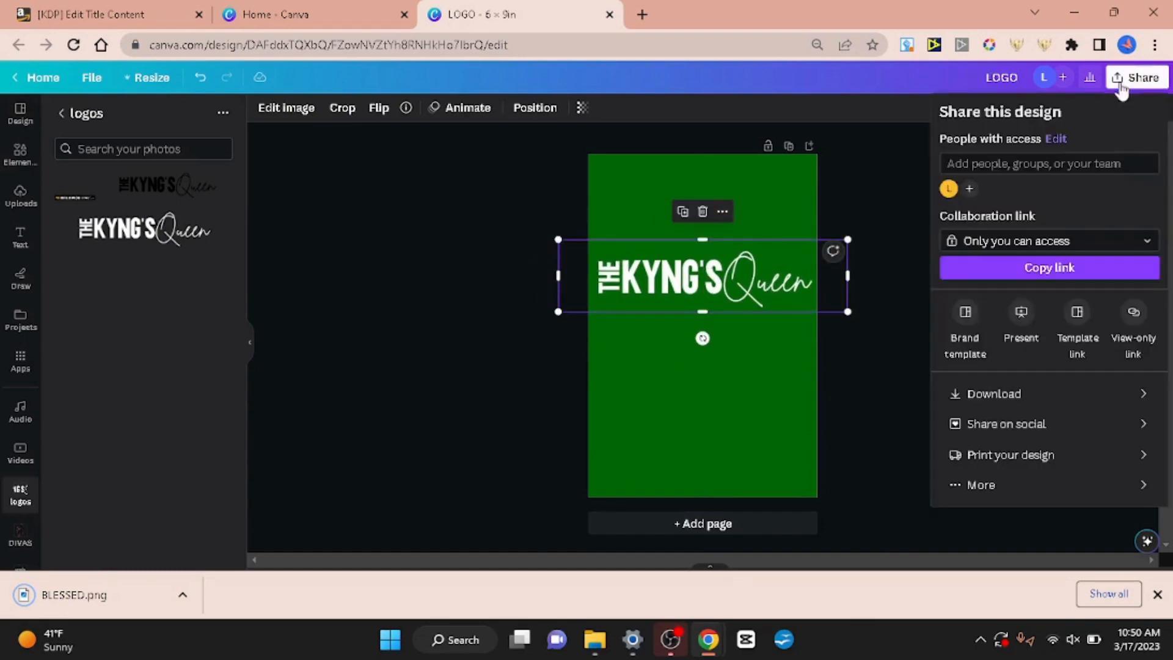
left_click(994, 396)
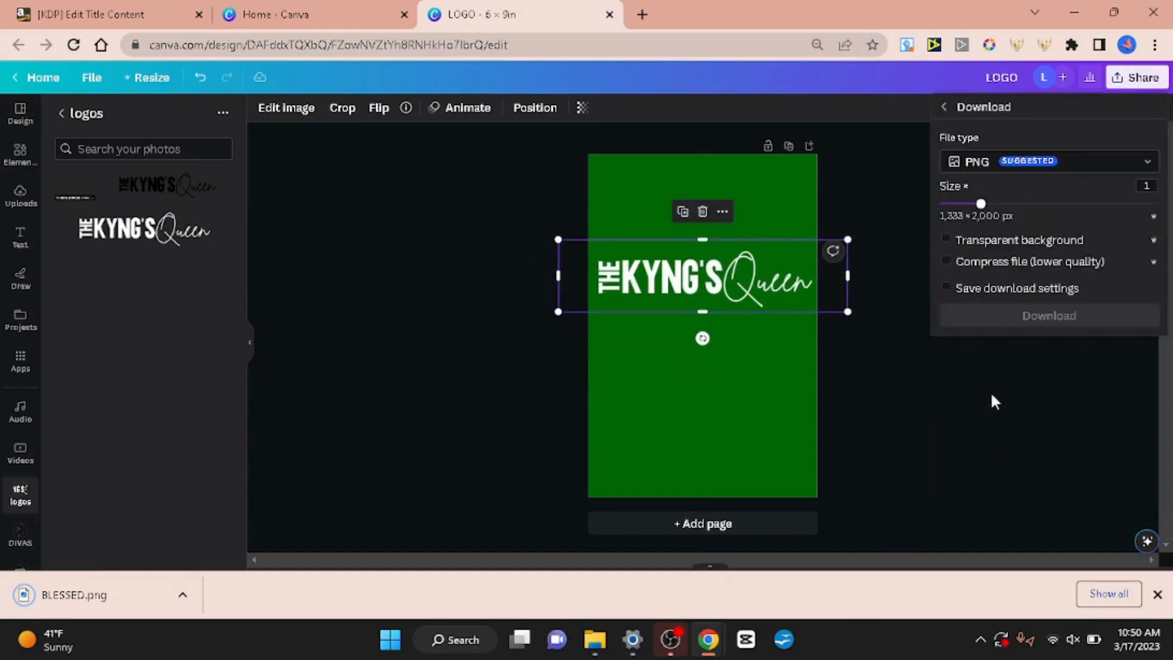
left_click(1021, 243)
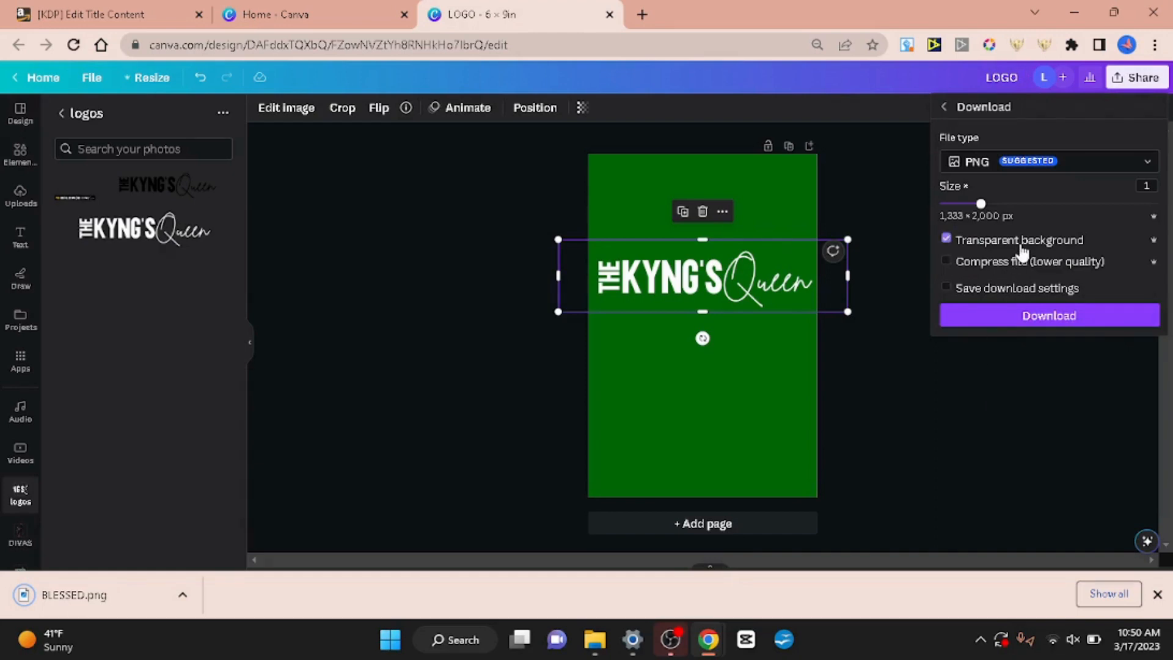
left_click(1022, 324)
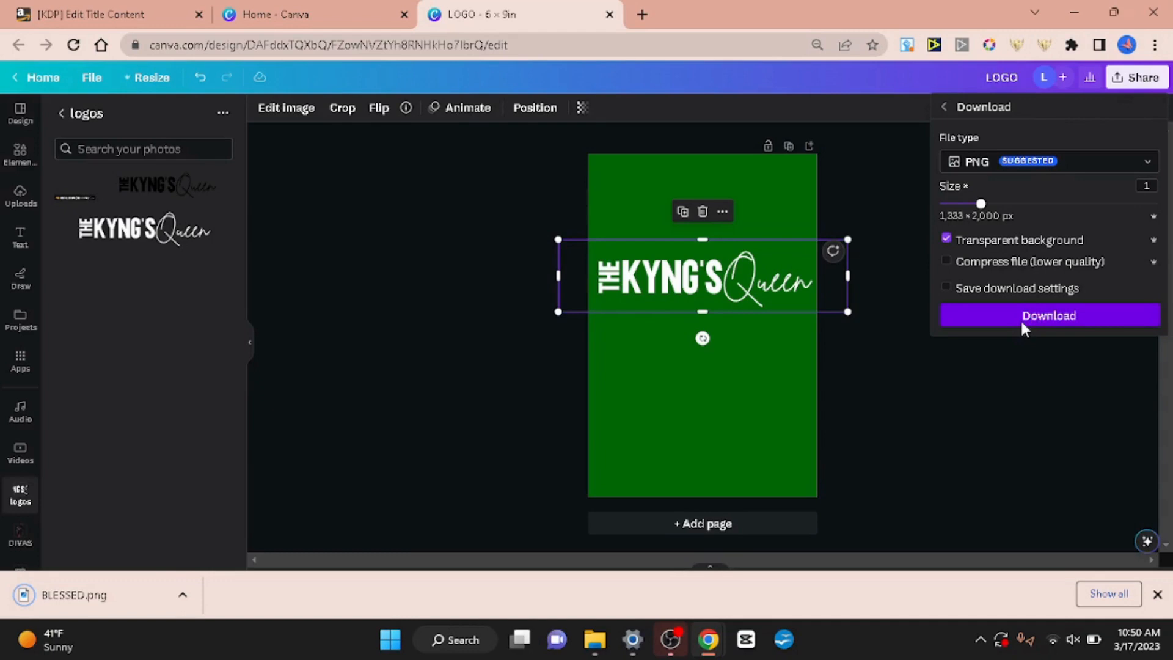
left_click(1020, 318)
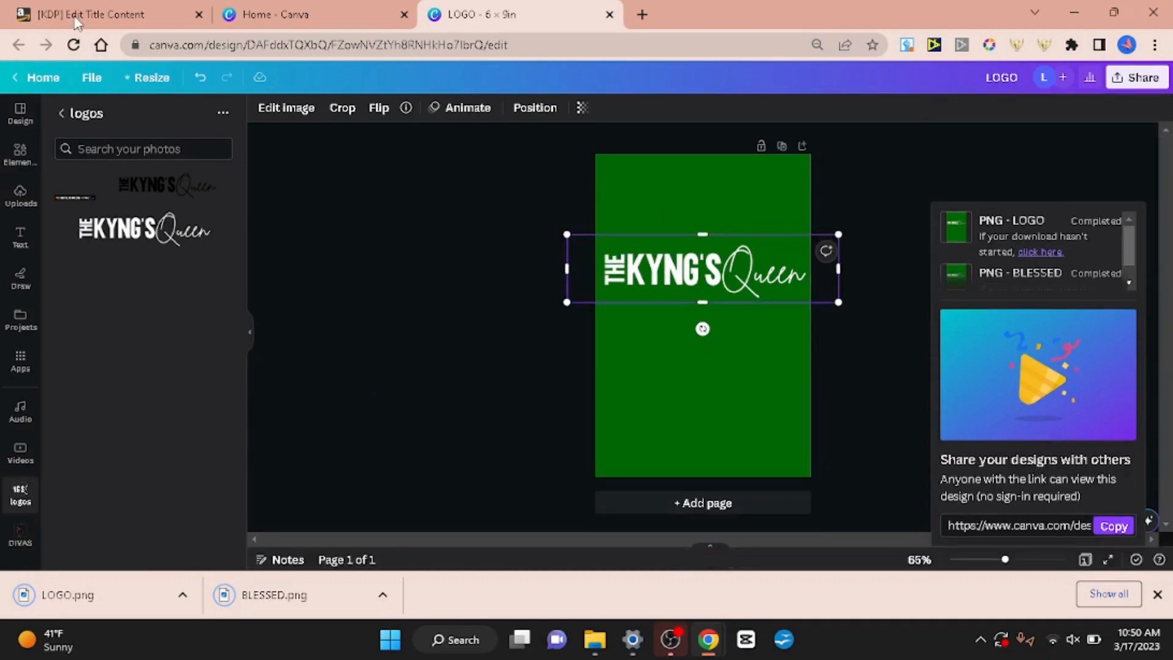
Switch to the KDP Paperback Content page and launch Cover Creator from its Book Cover section
left_click(78, 20)
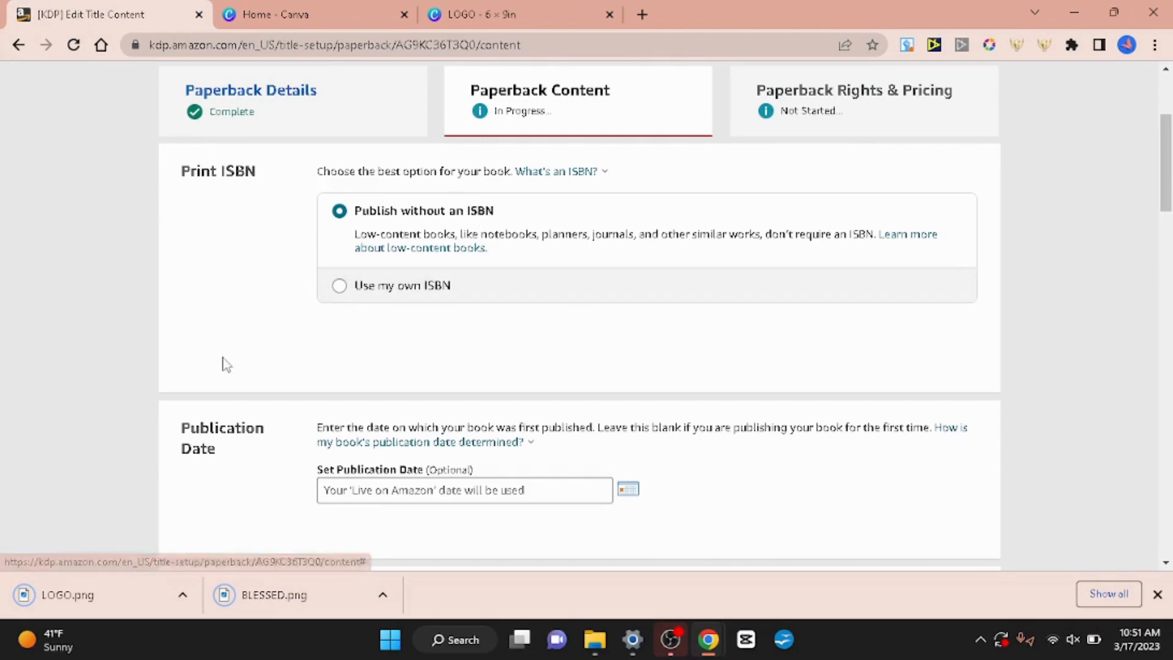
scroll(225, 363, "down", 5)
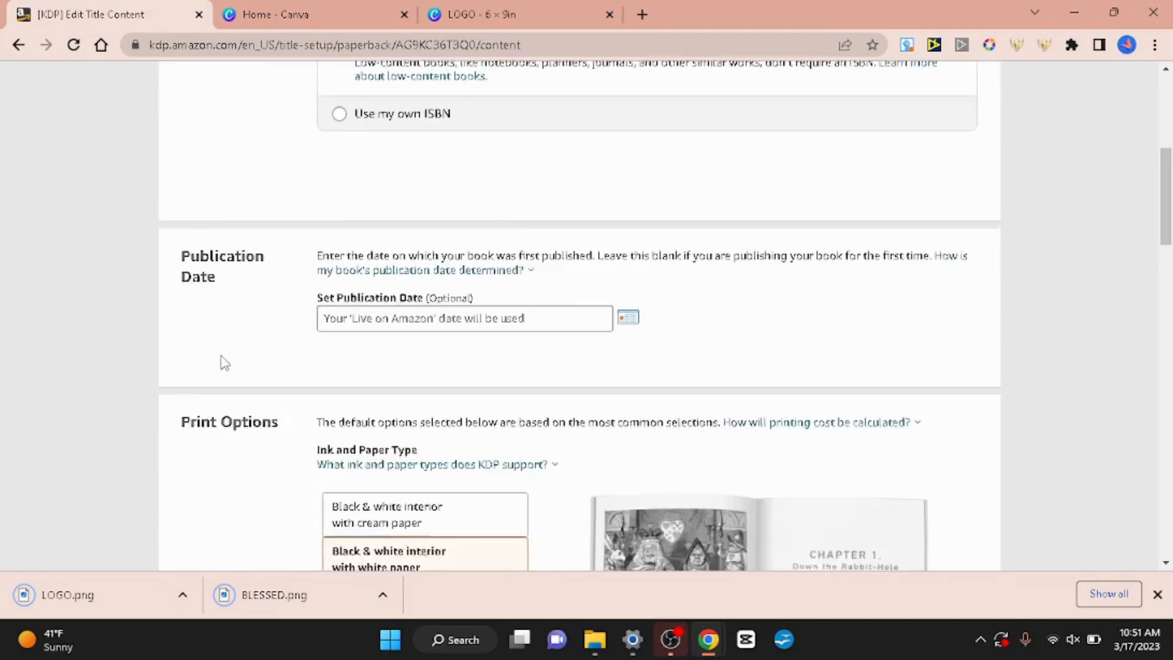
scroll(225, 362, "down", 2)
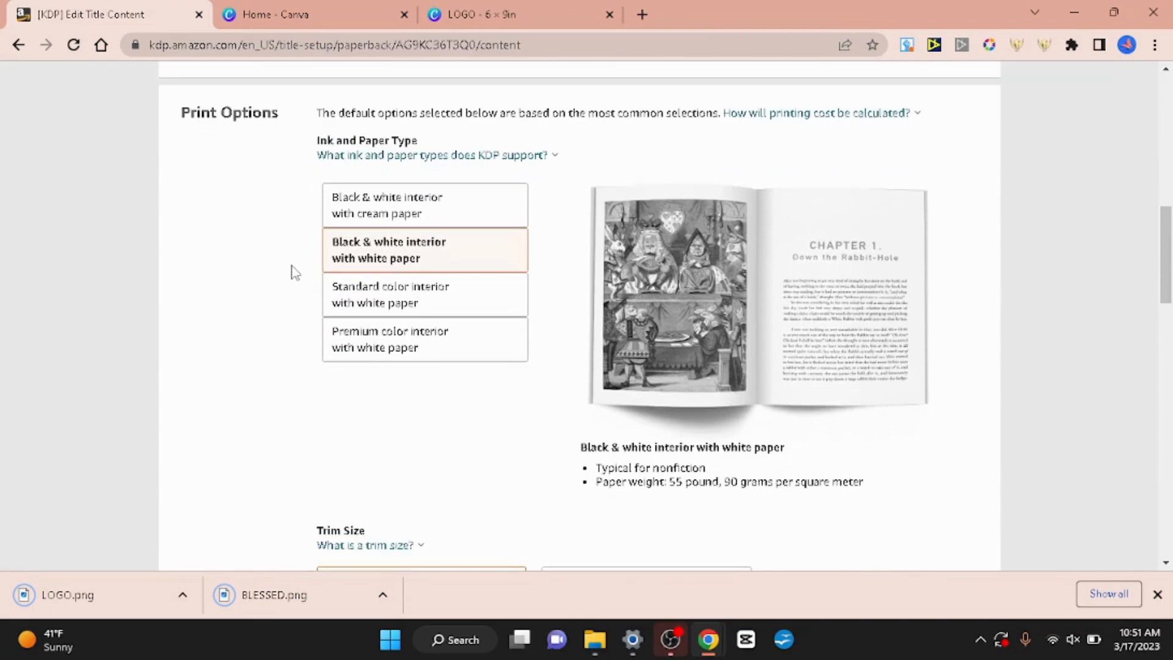
scroll(295, 272, "down", 1)
scroll(295, 272, "down", 3)
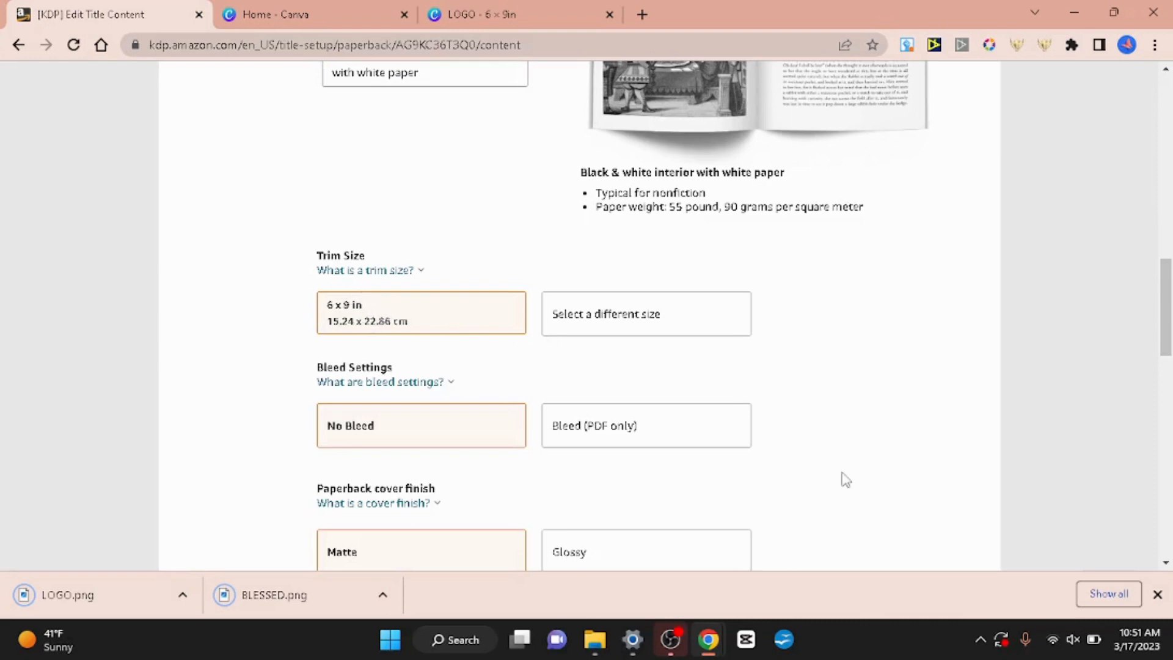
scroll(846, 480, "down", 5)
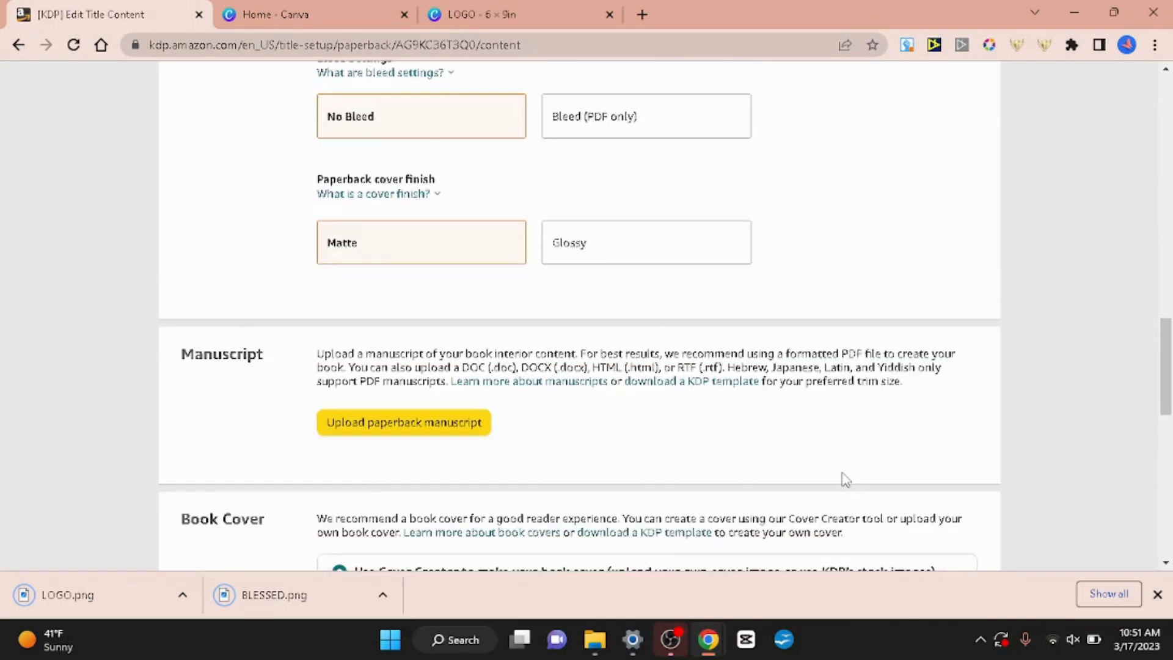
scroll(845, 479, "down", 1)
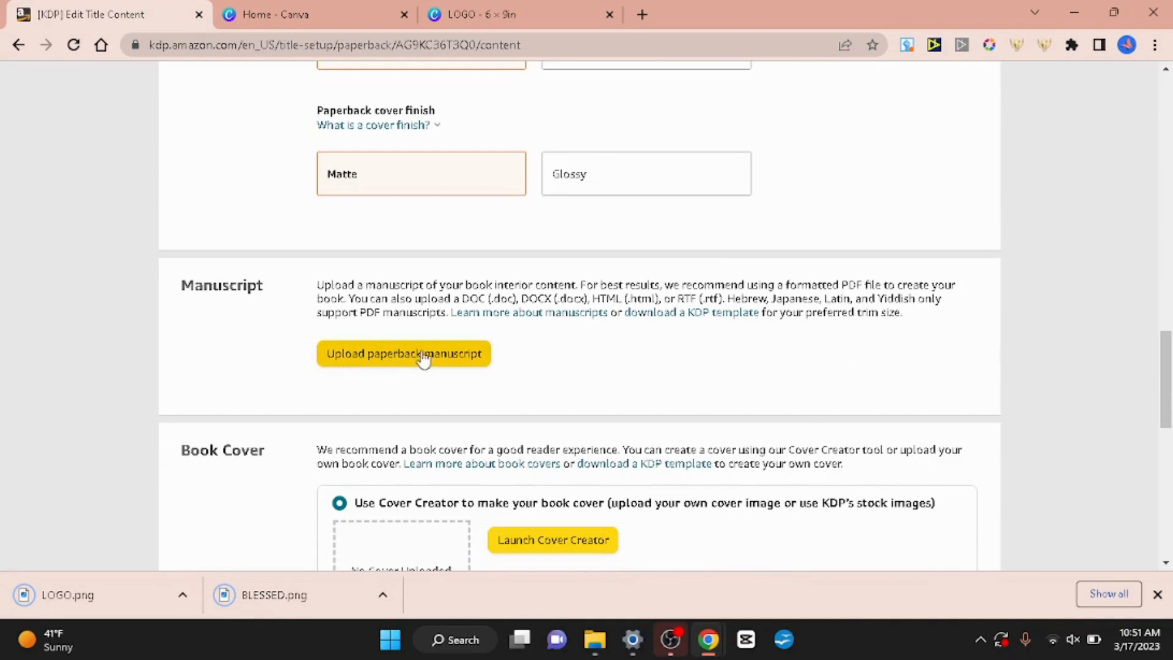
scroll(588, 368, "down", 2)
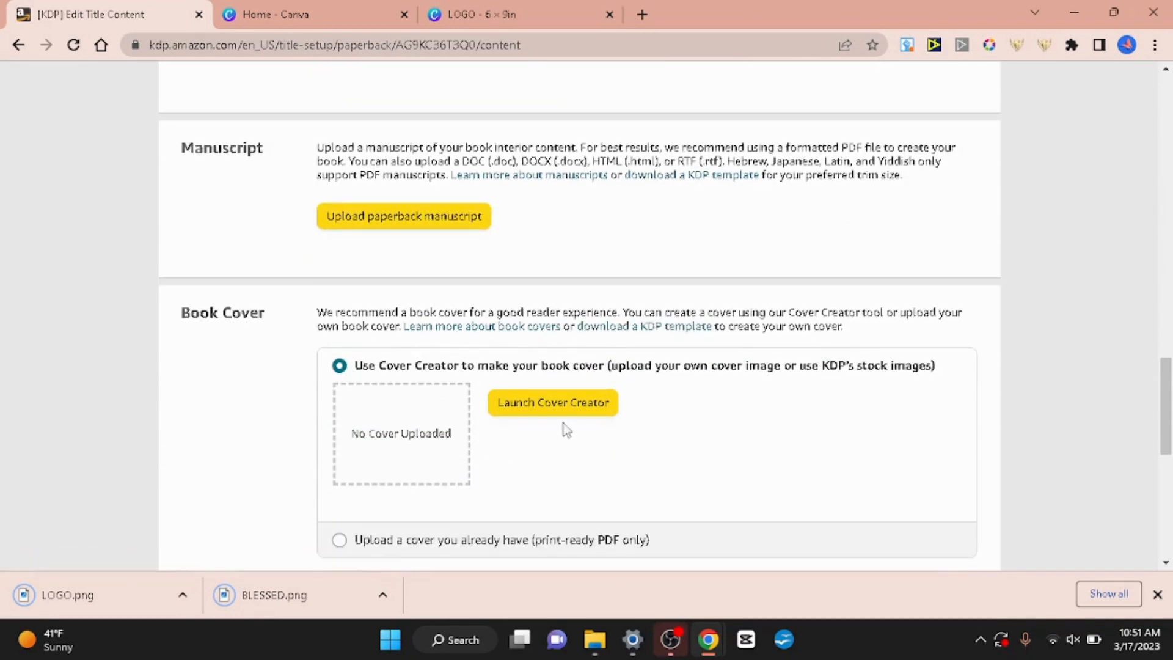
left_click(565, 409)
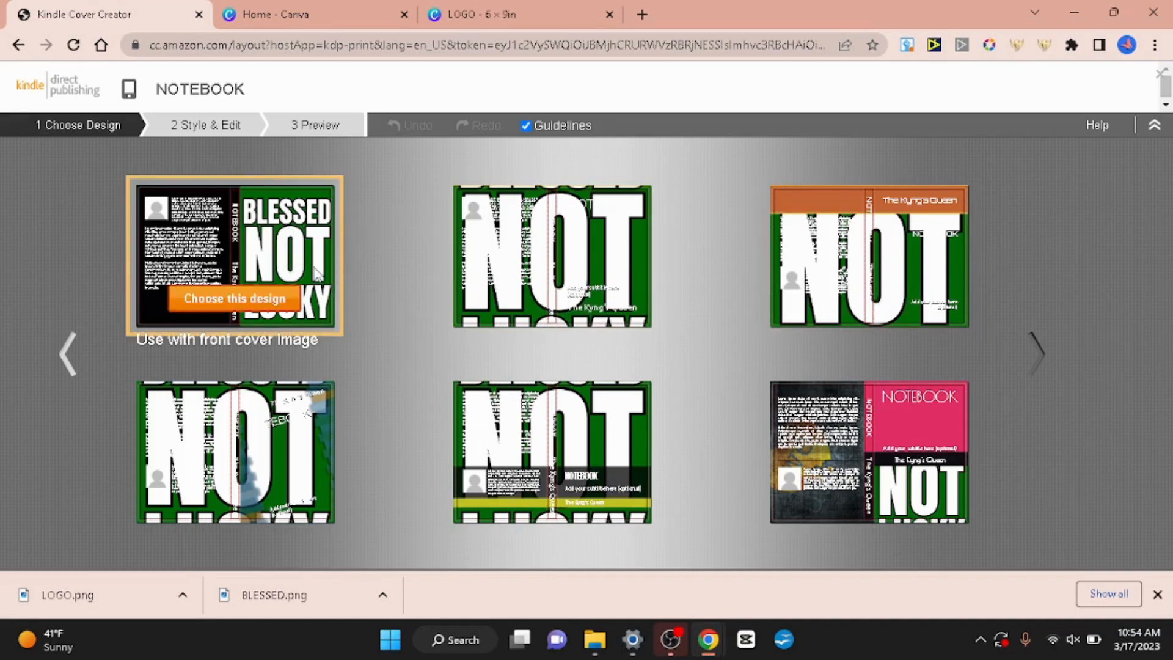
Choose the cover design meant for a front cover image and clear both placeholder text blocks on the back cover
left_click(269, 299)
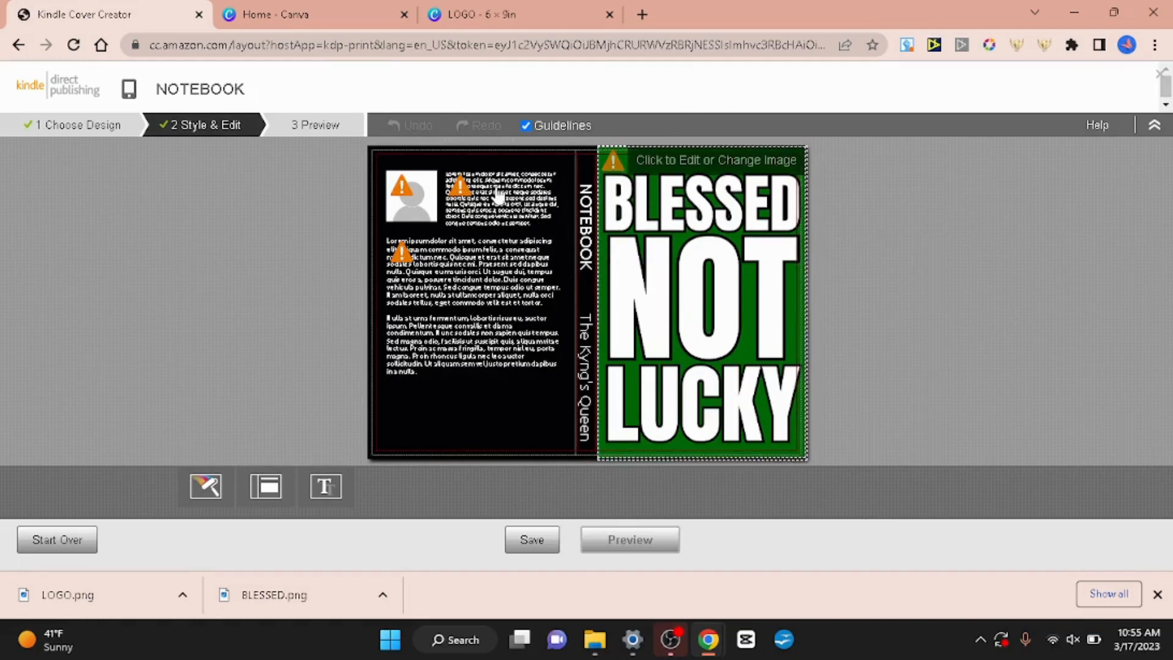
left_click(482, 278)
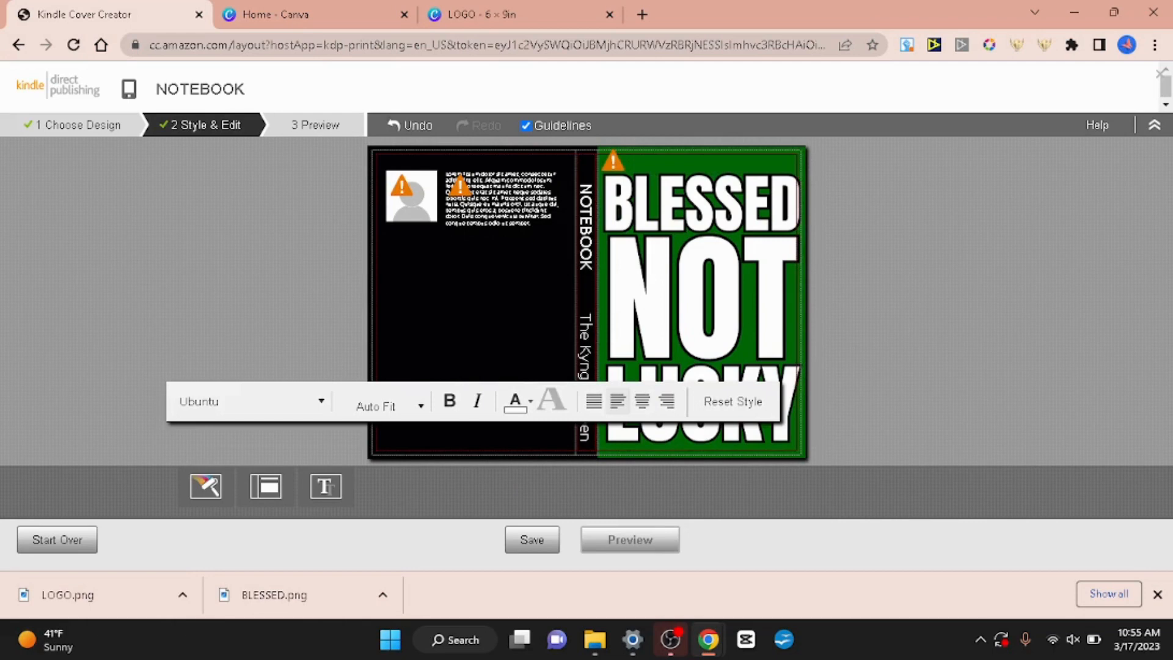
left_click(489, 219)
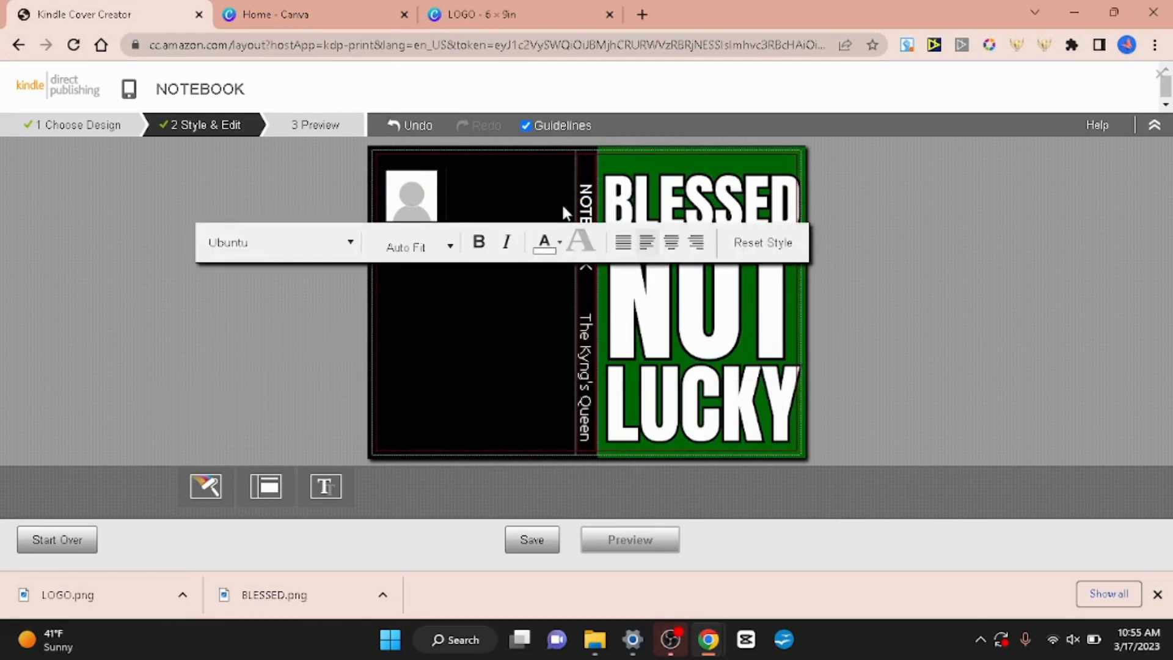
Delete the title NOTEBOOK and the author name from the cover's spine
left_click(585, 208)
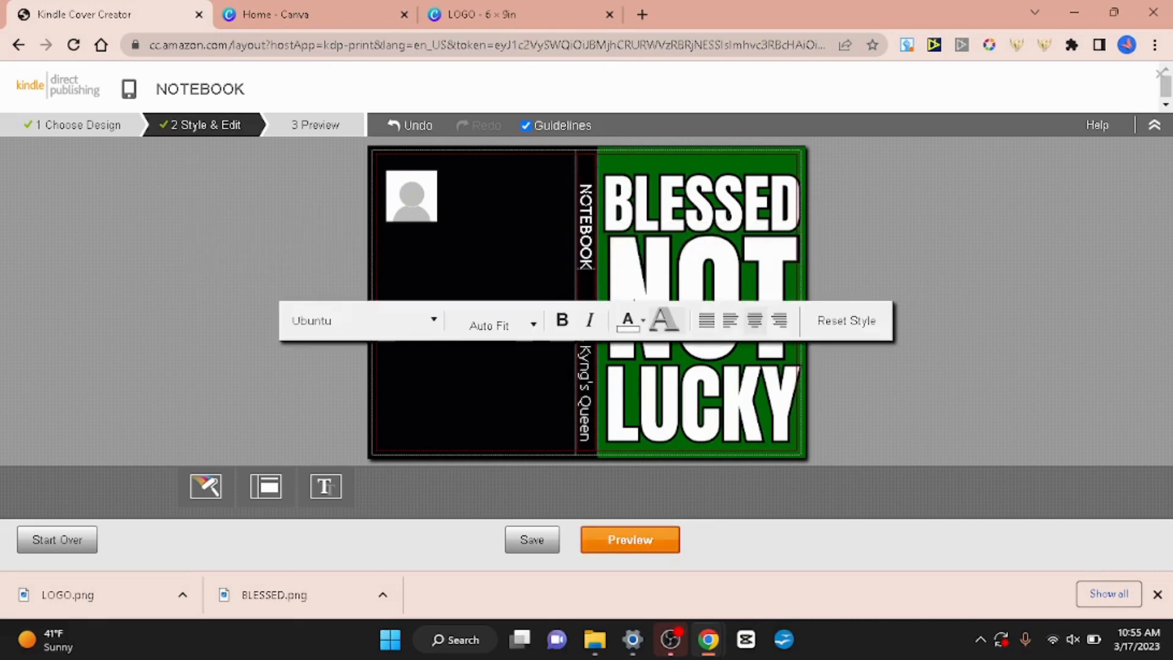
key("ctrl+a")
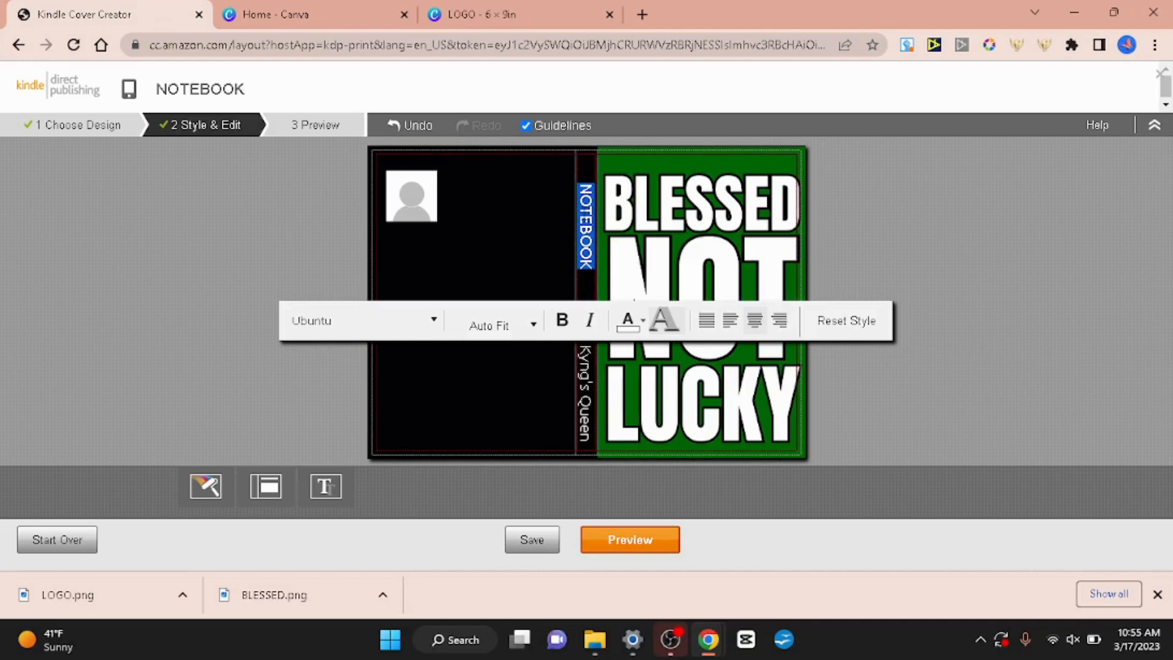
key("BackSpace")
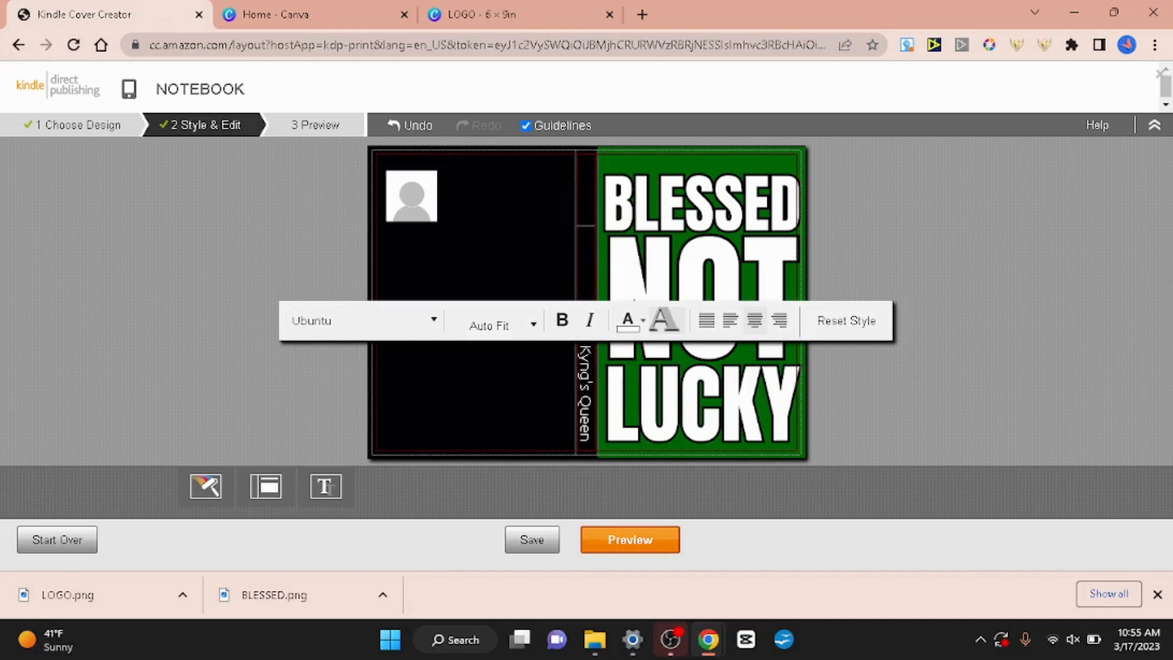
left_click(583, 387)
key("ctrl+a")
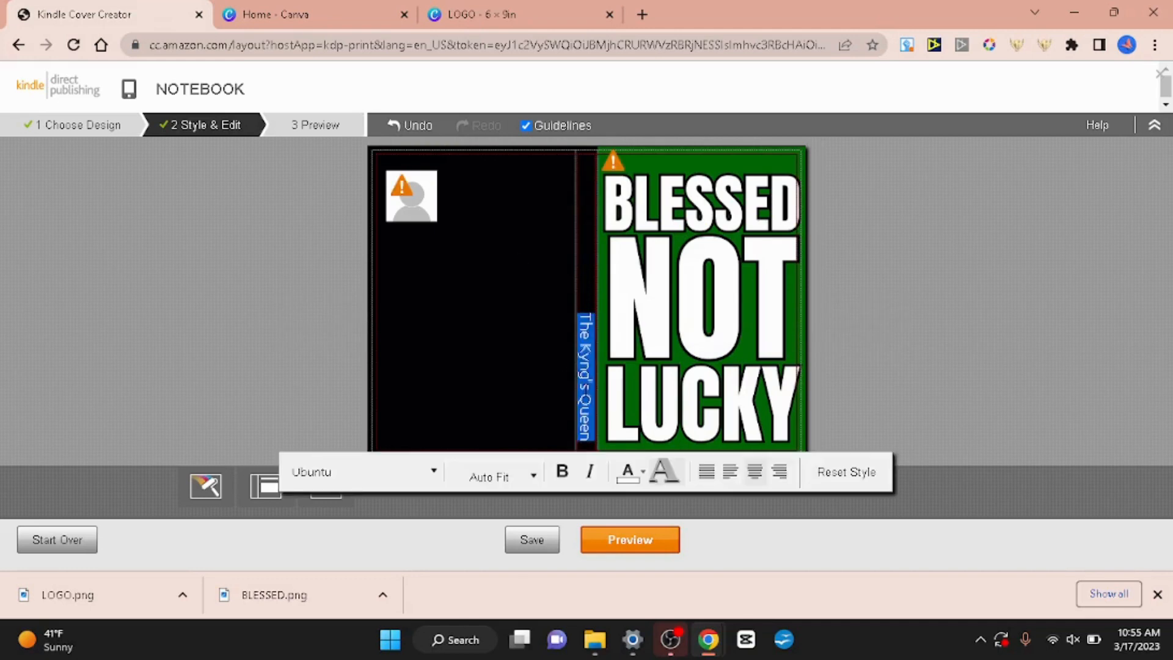
left_click(585, 378)
Apply the layout that centres the author image between two text blocks on the back cover
left_click(266, 488)
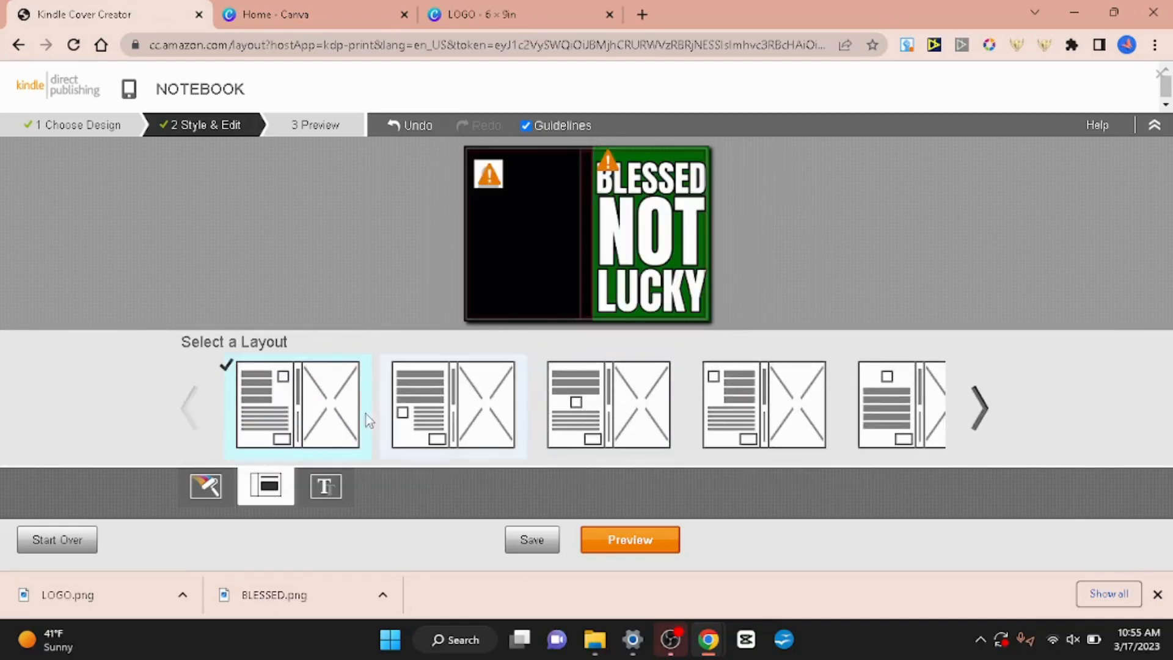
left_click(587, 424)
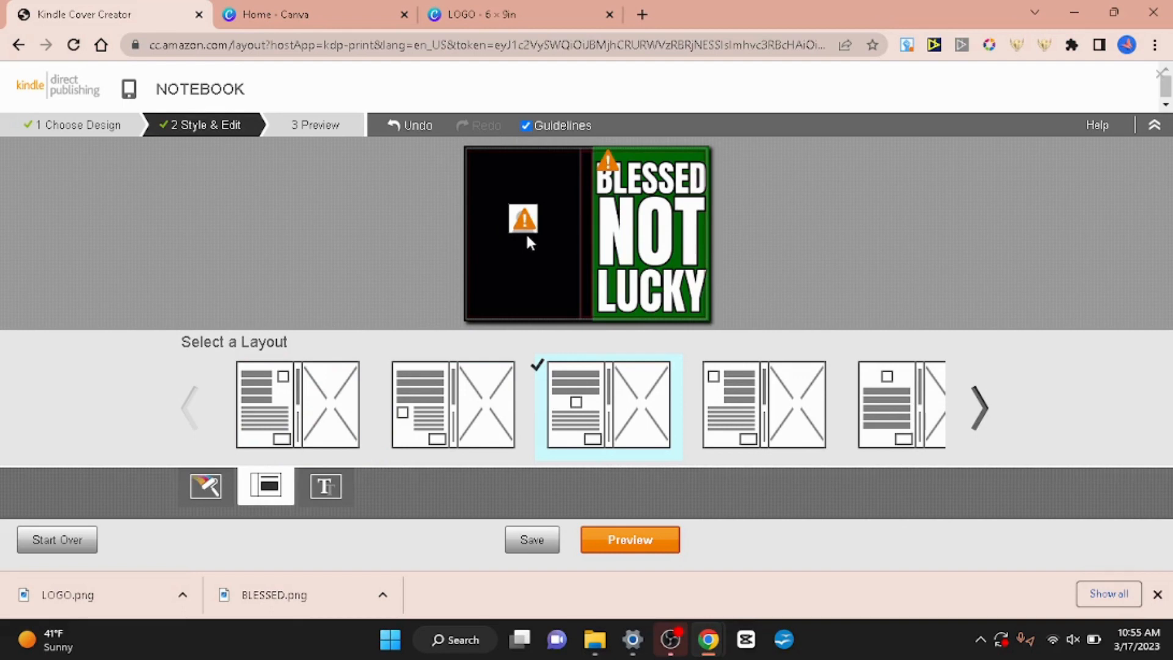
left_click(404, 252)
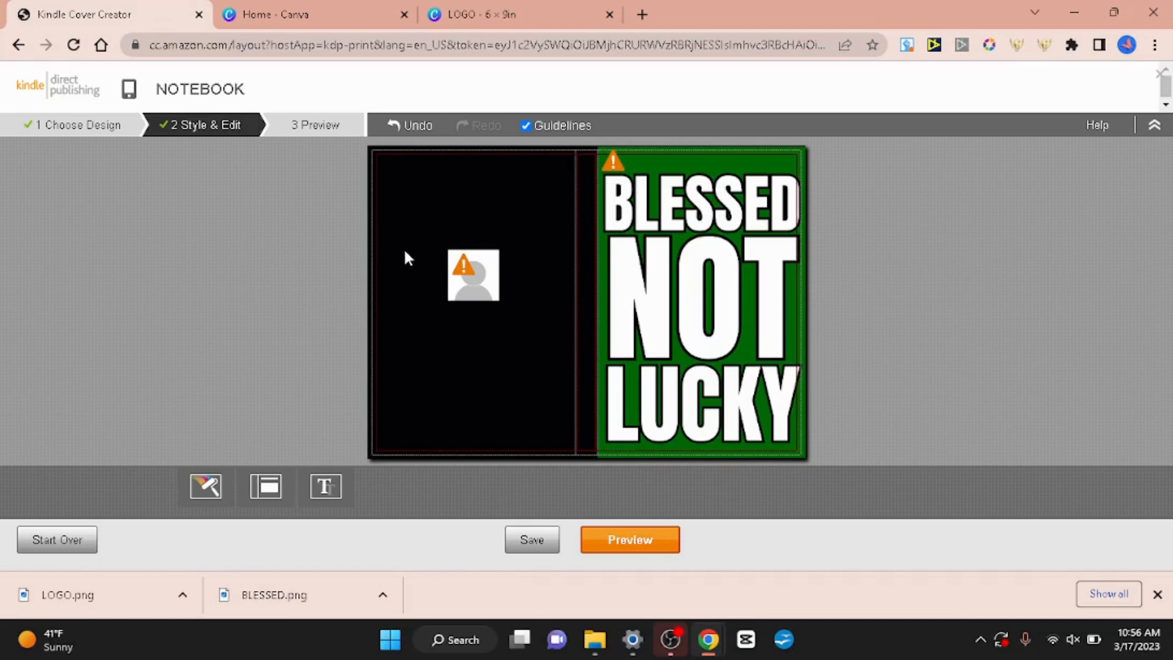
Replace the back cover's placeholder image with the downloaded logo PNG from the computer
left_click(475, 289)
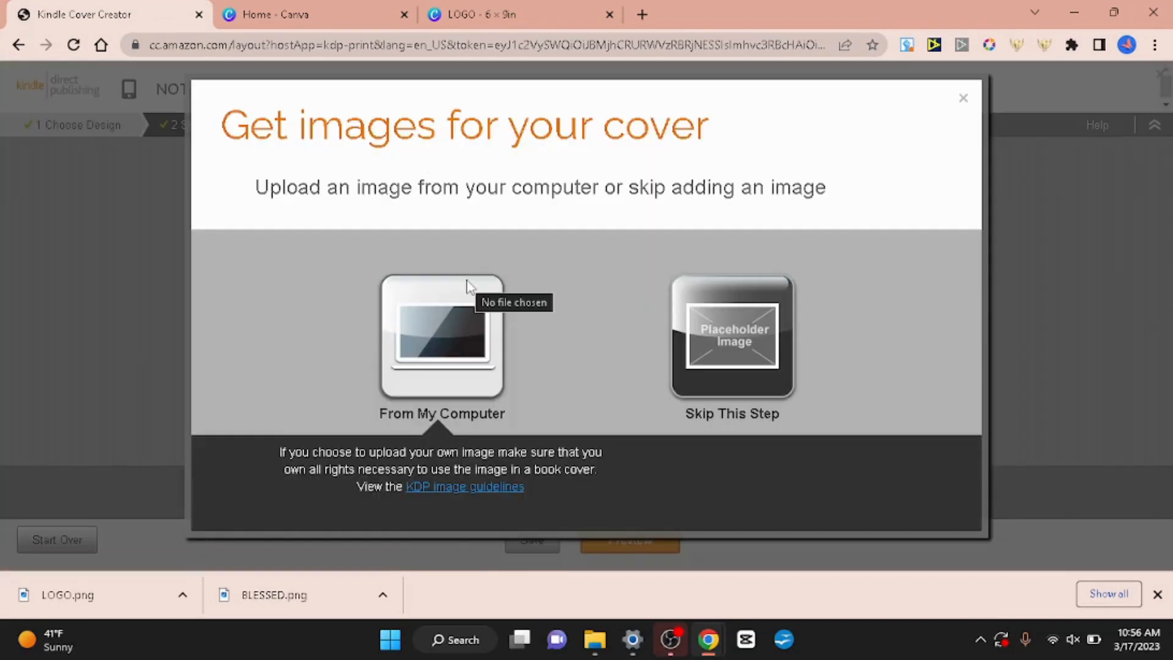
left_click(442, 319)
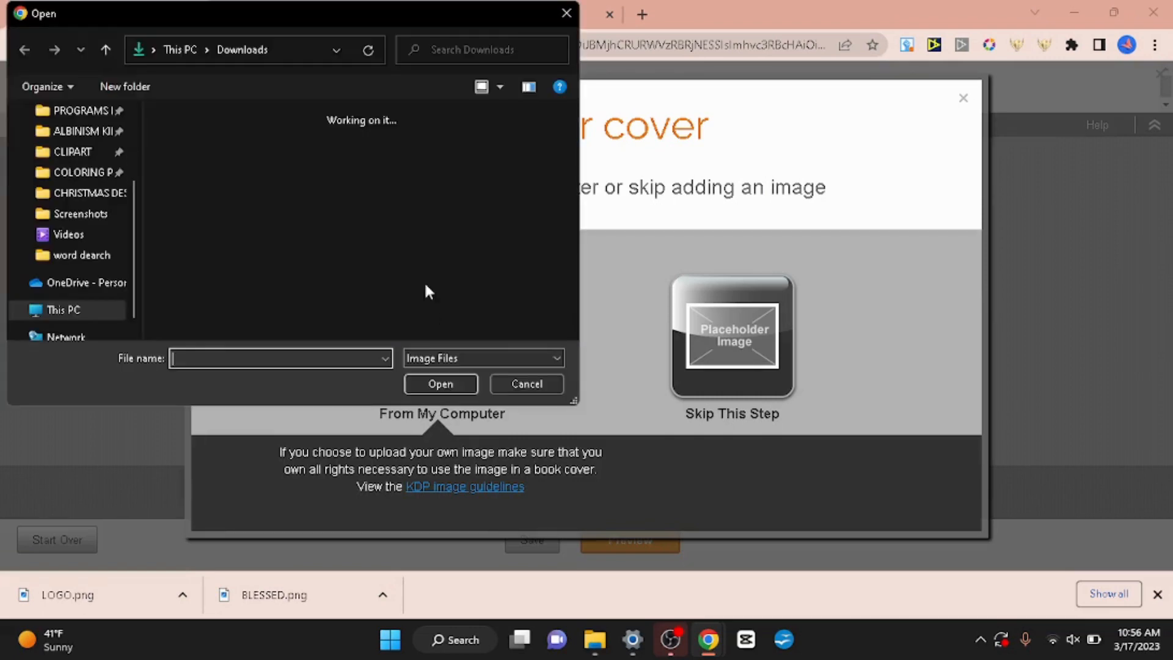
left_click(364, 199)
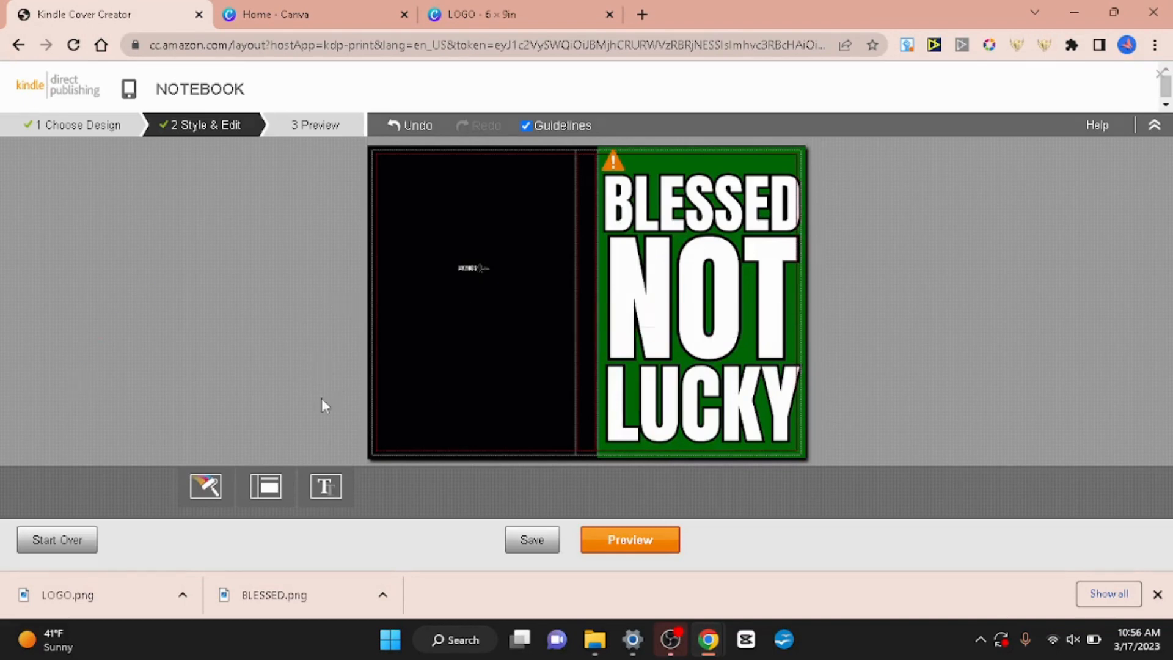
double_click(330, 381)
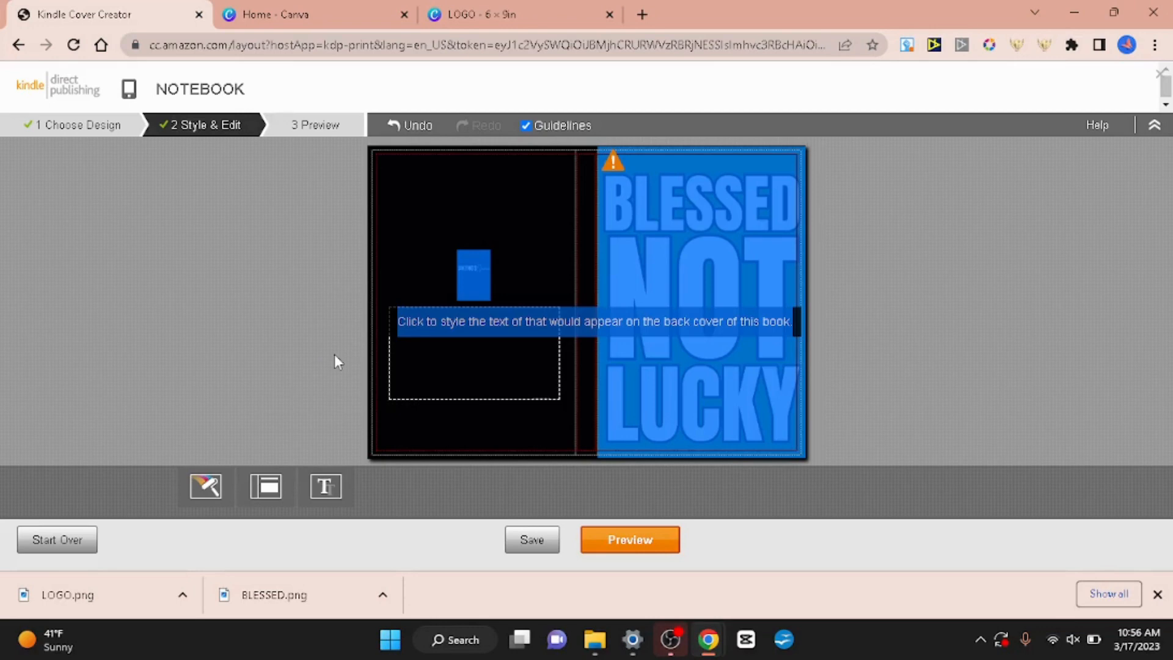
left_click(927, 285)
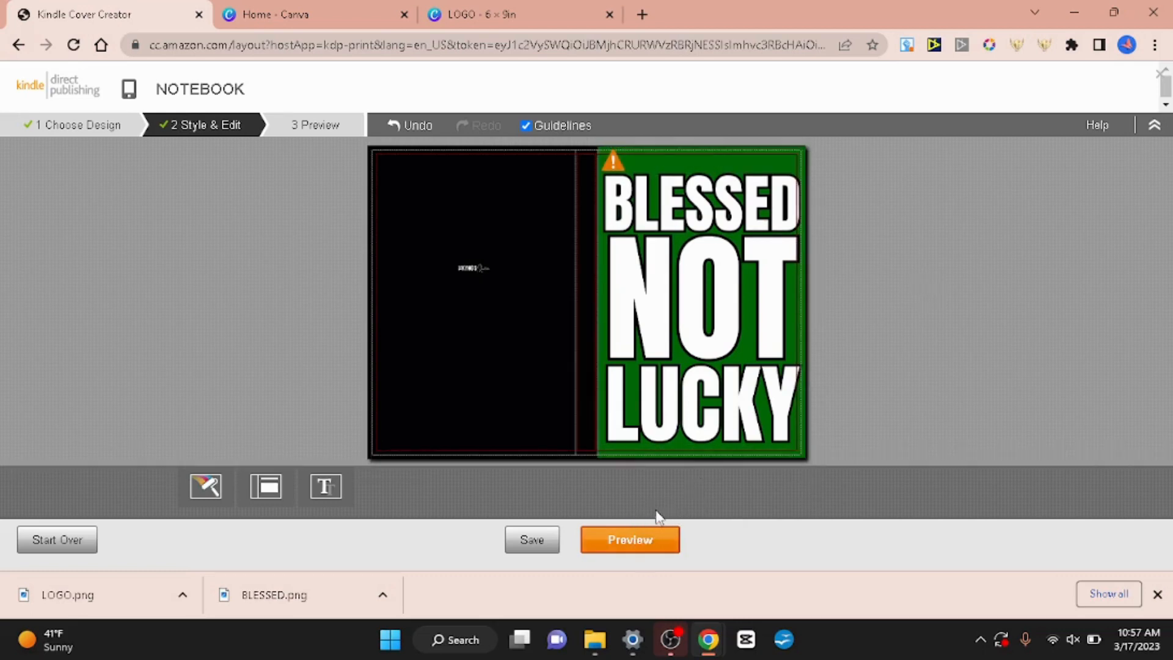
Preview the full cover, then save and submit it to the KDP title setup
left_click(647, 543)
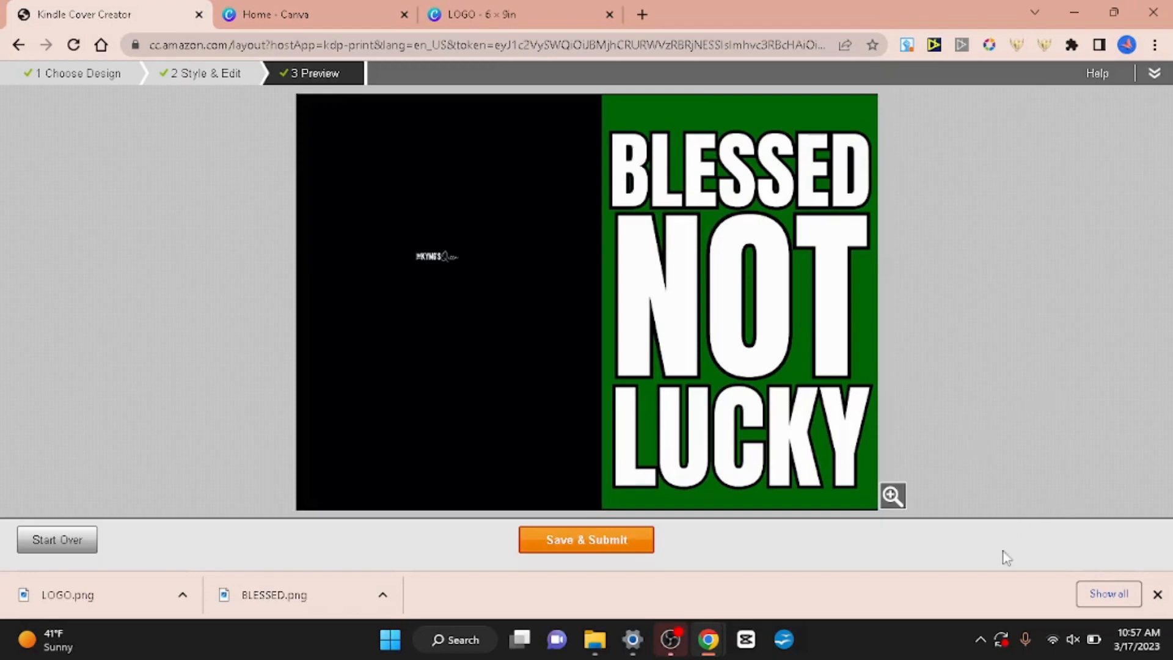
left_click(607, 542)
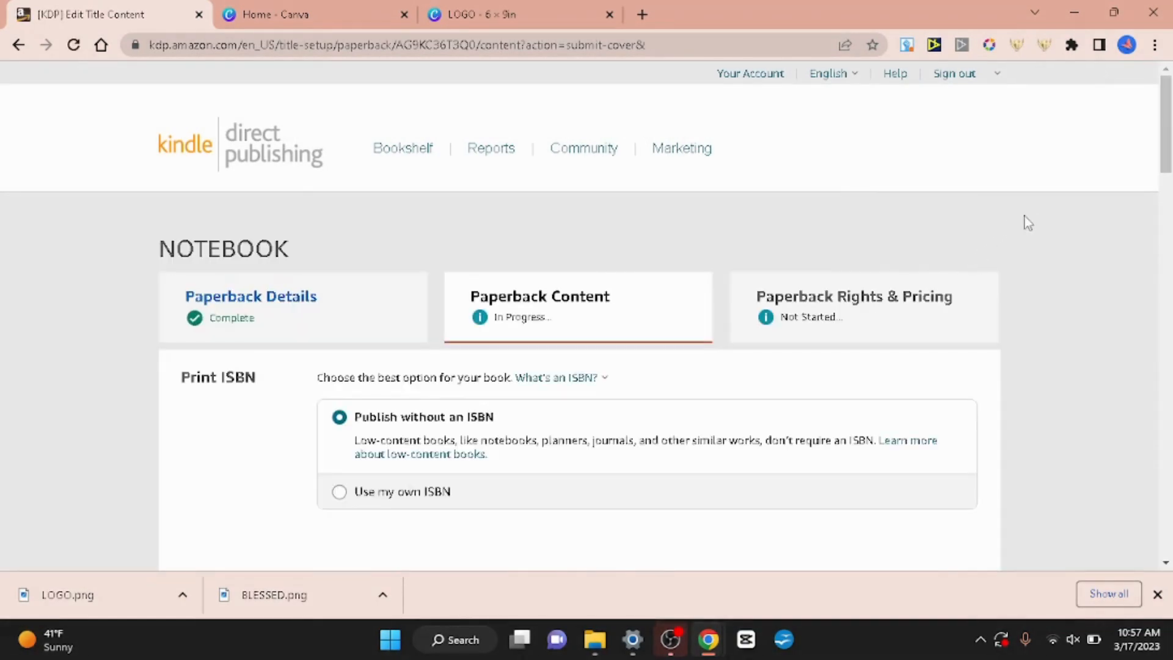
Check the submitted cover's thumbnail and upload status in the Book Cover section of the Paperback Content page
scroll(1025, 217, "down", 6)
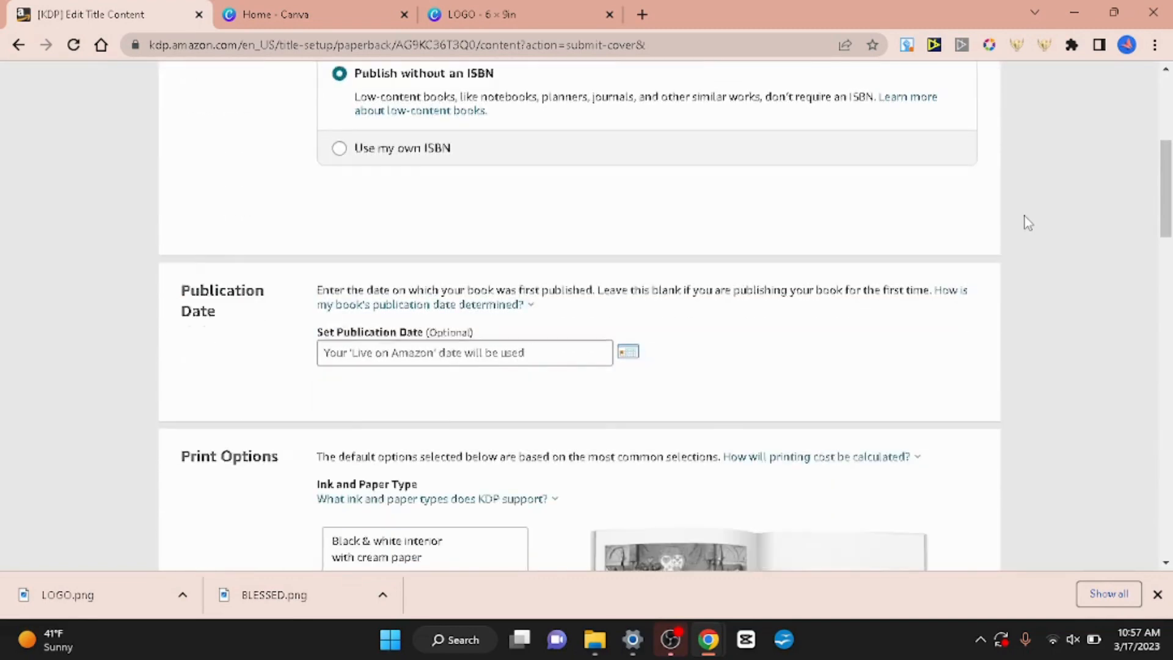
scroll(1025, 216, "down", 6)
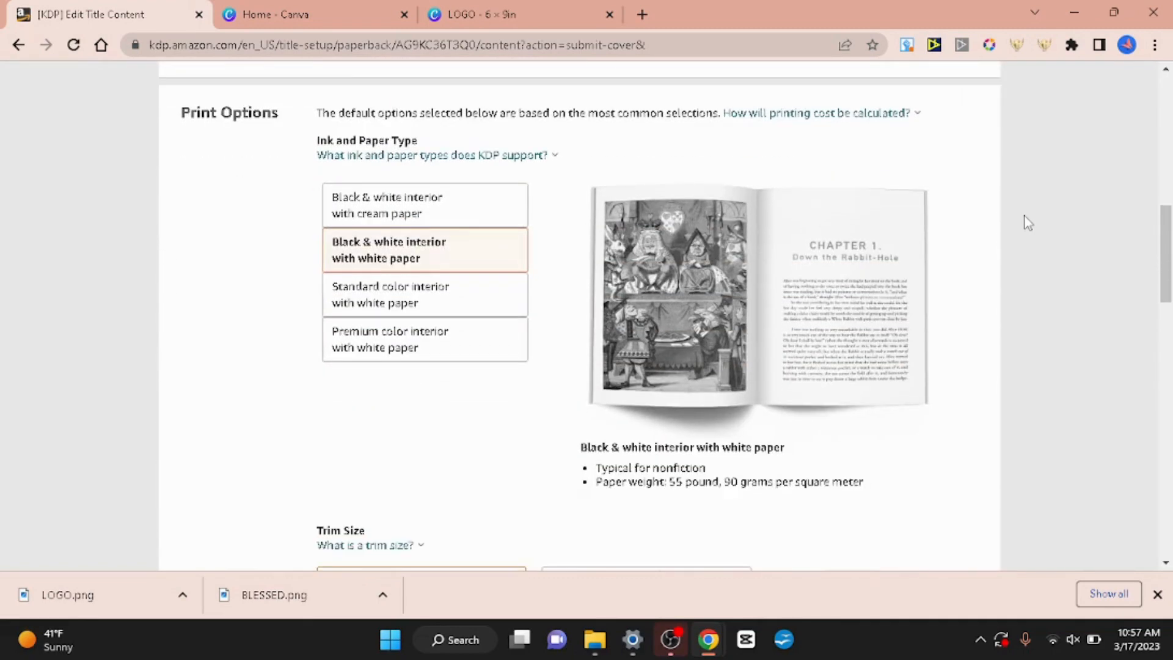
scroll(1024, 216, "down", 6)
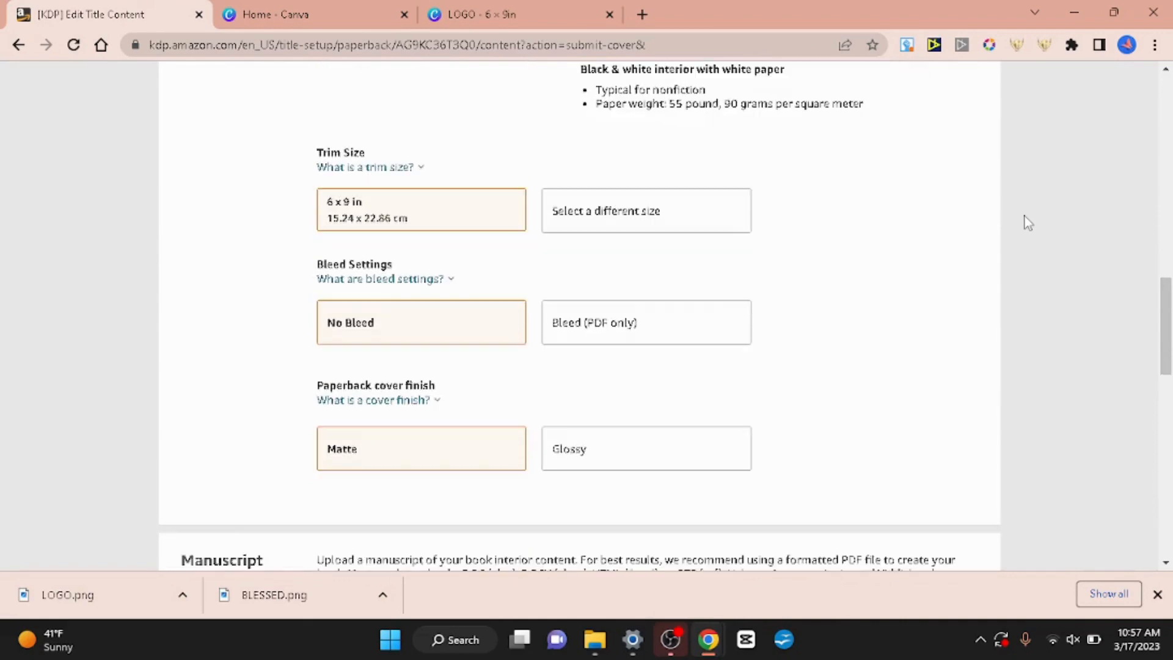
scroll(1025, 216, "down", 5)
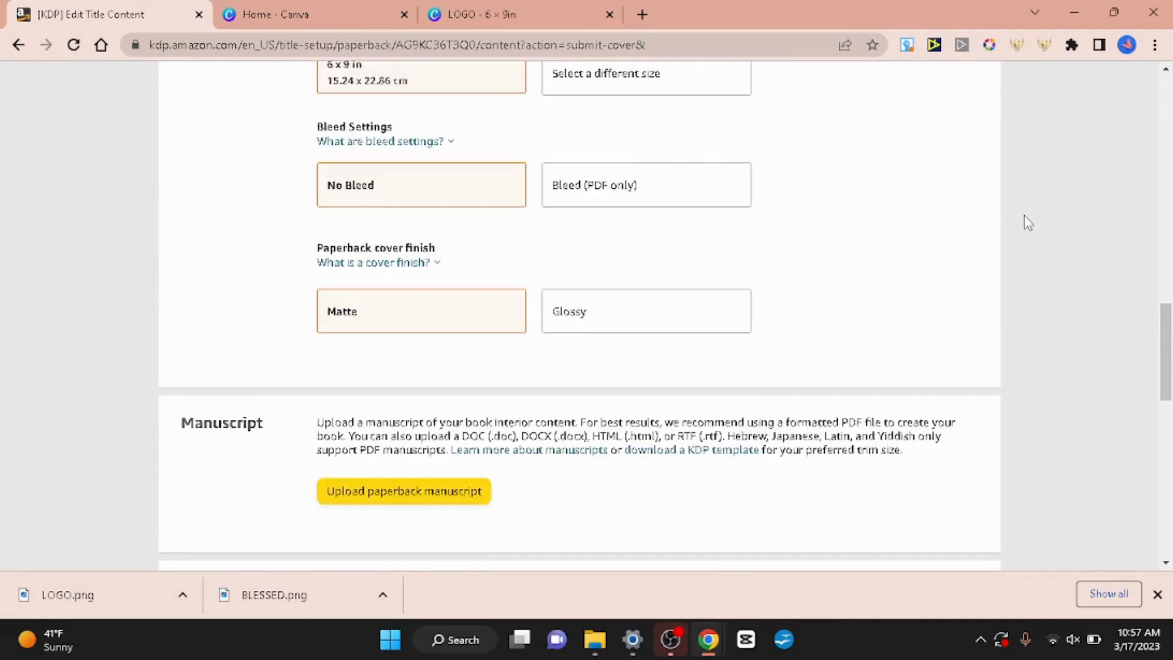
scroll(1025, 216, "down", 3)
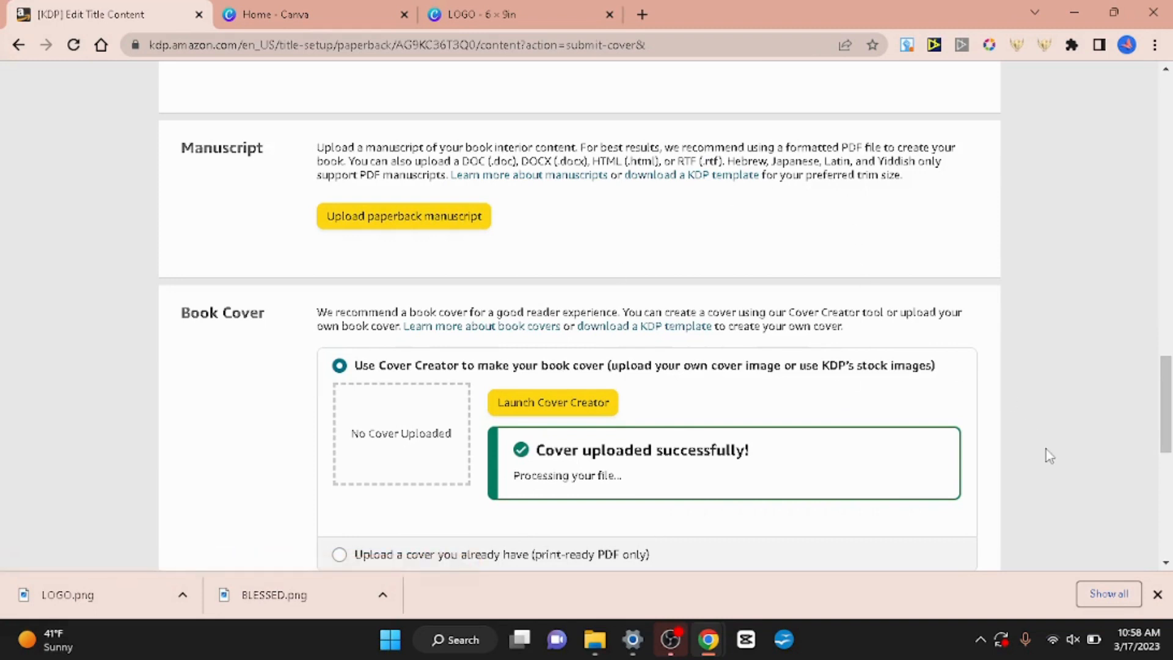
scroll(1046, 449, "down", 2)
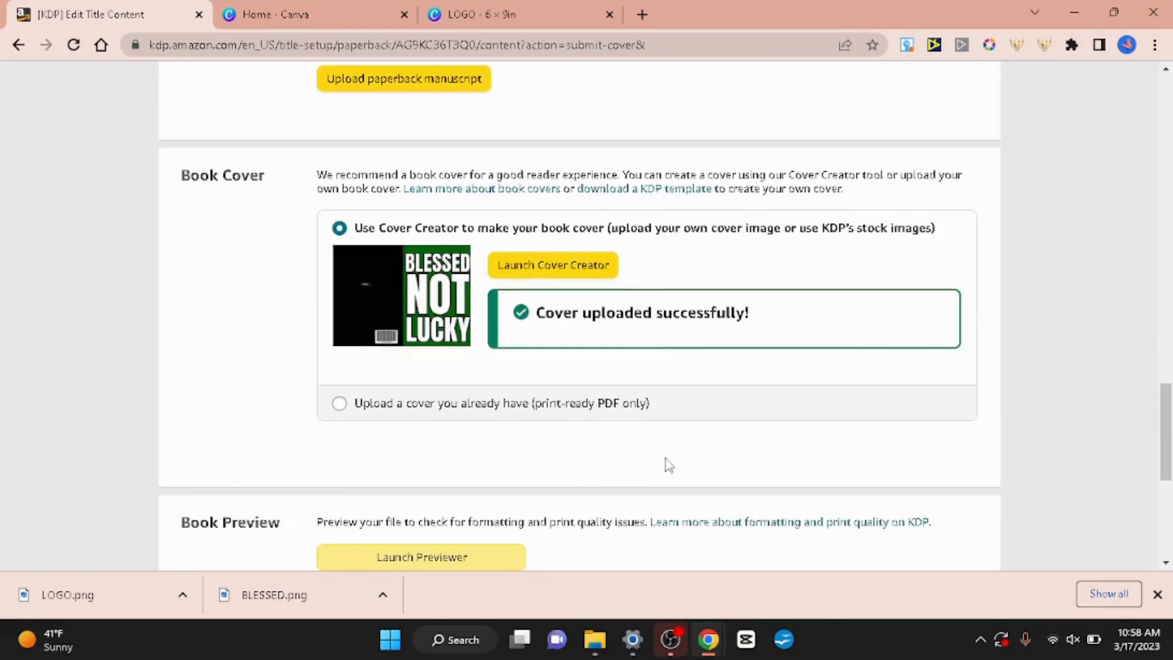
scroll(668, 465, "down", 2)
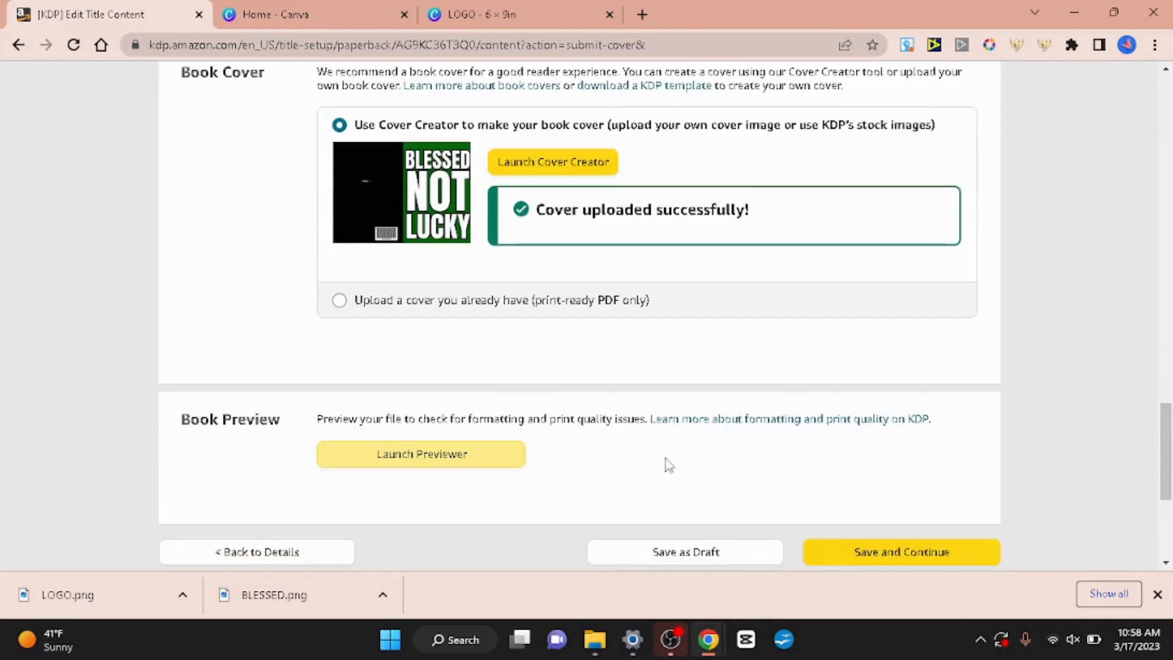